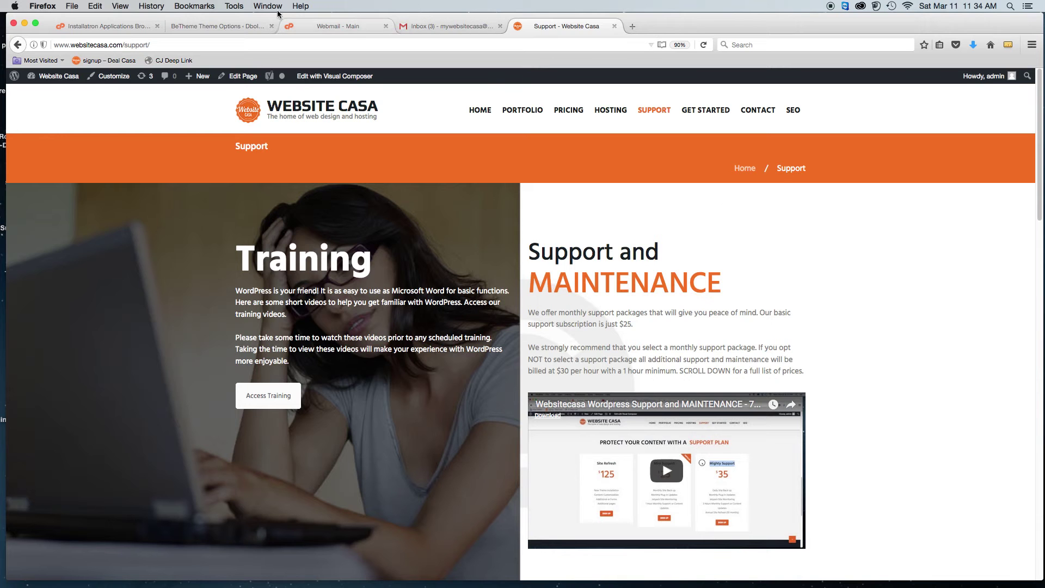
Switch to the Dbolt Recruitment Ltd. admin site and open BeTheme Options from its dashboard
left_click(201, 25)
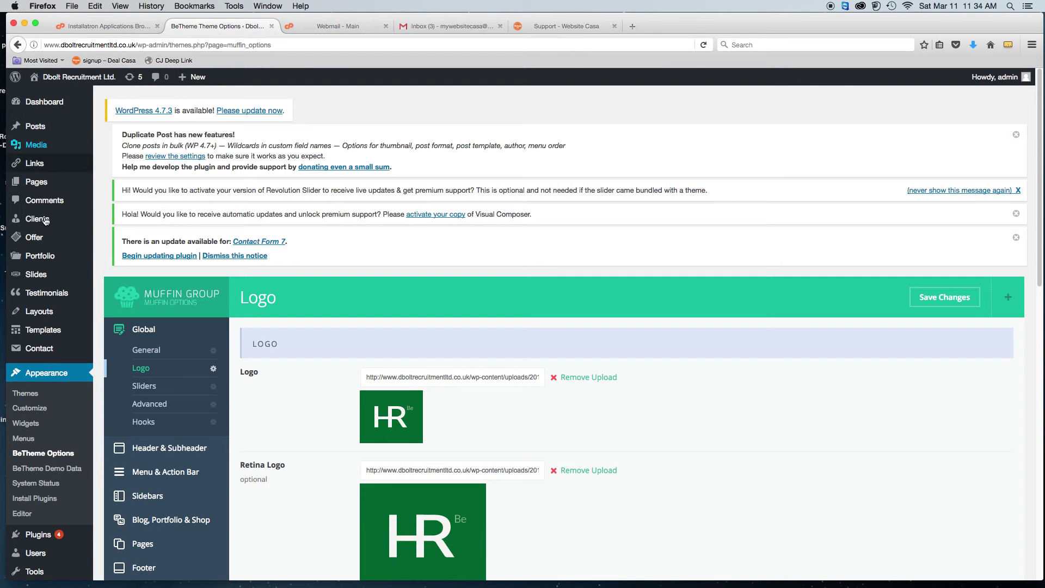
left_click(38, 103)
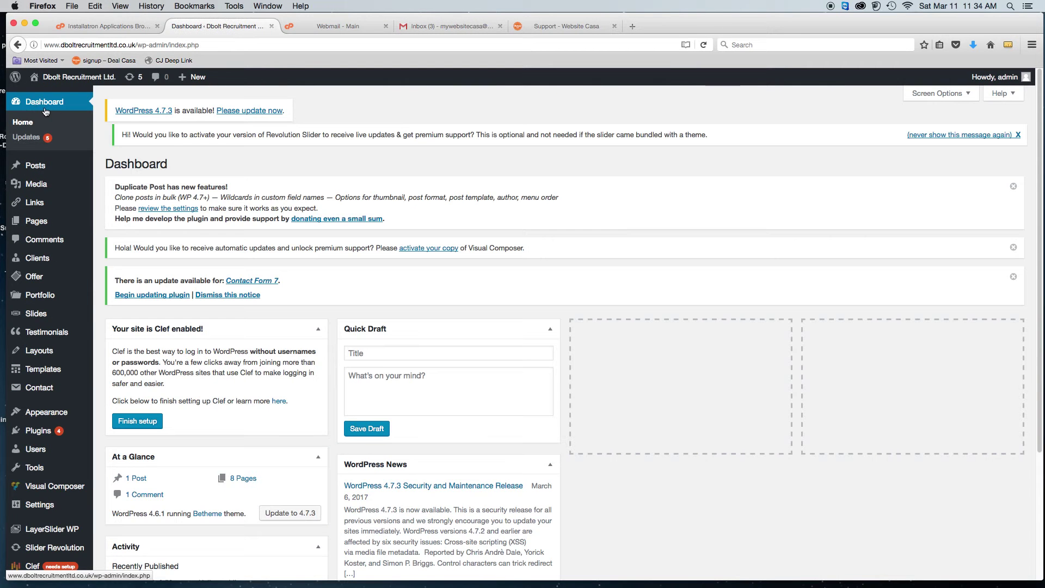
mouse_move(44, 417)
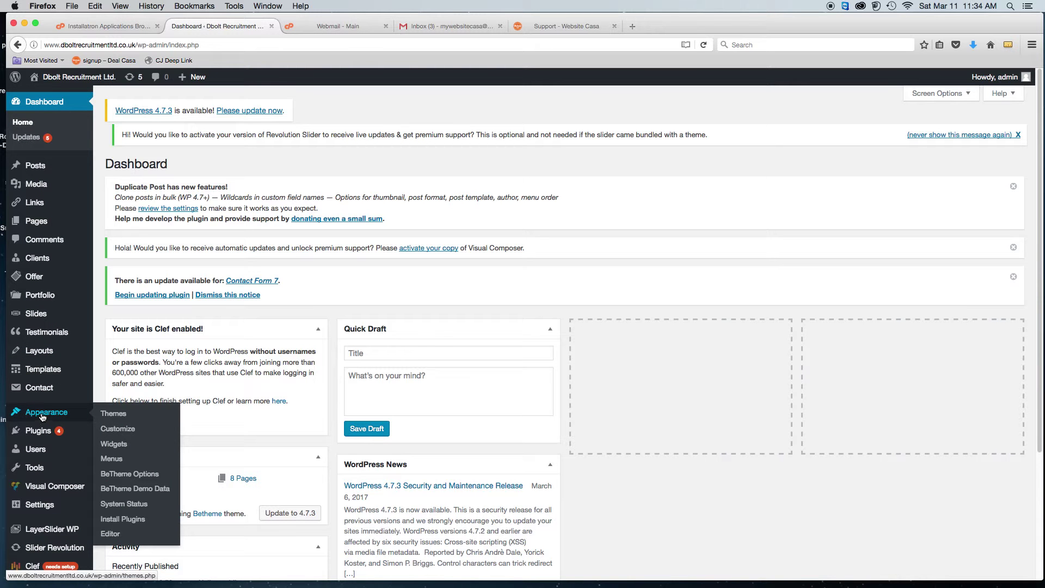
left_click(123, 476)
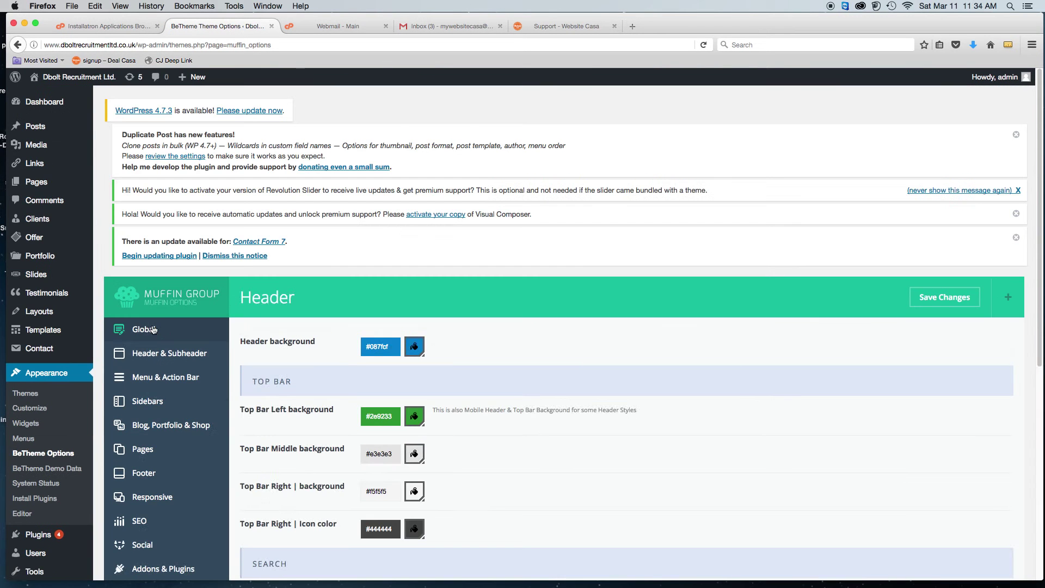
Open the global Logo settings and look through the available logo options
left_click(152, 330)
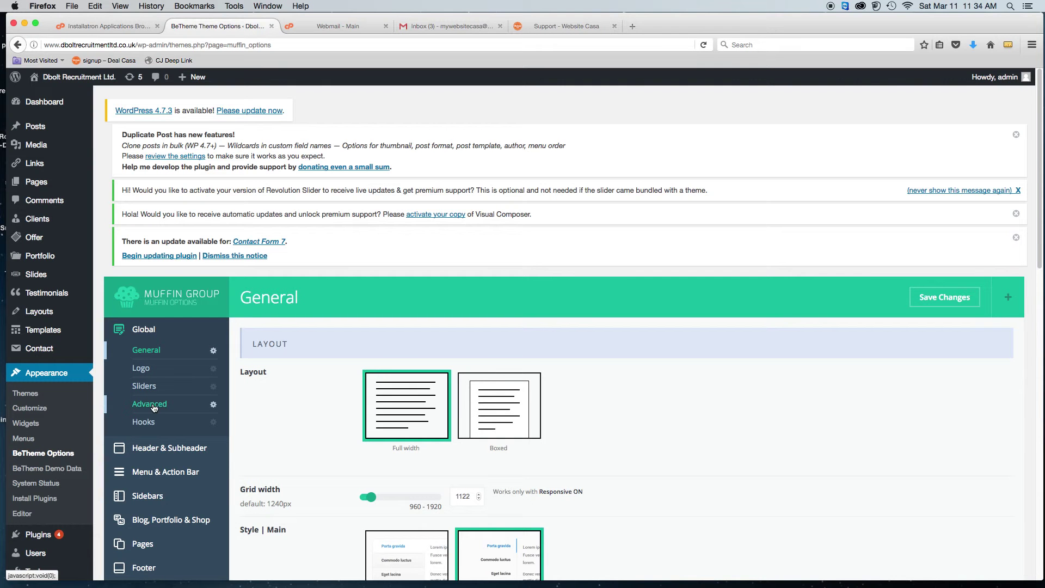
left_click(149, 370)
scroll(669, 385, "down", 3)
scroll(669, 383, "down", 5)
scroll(669, 383, "up", 8)
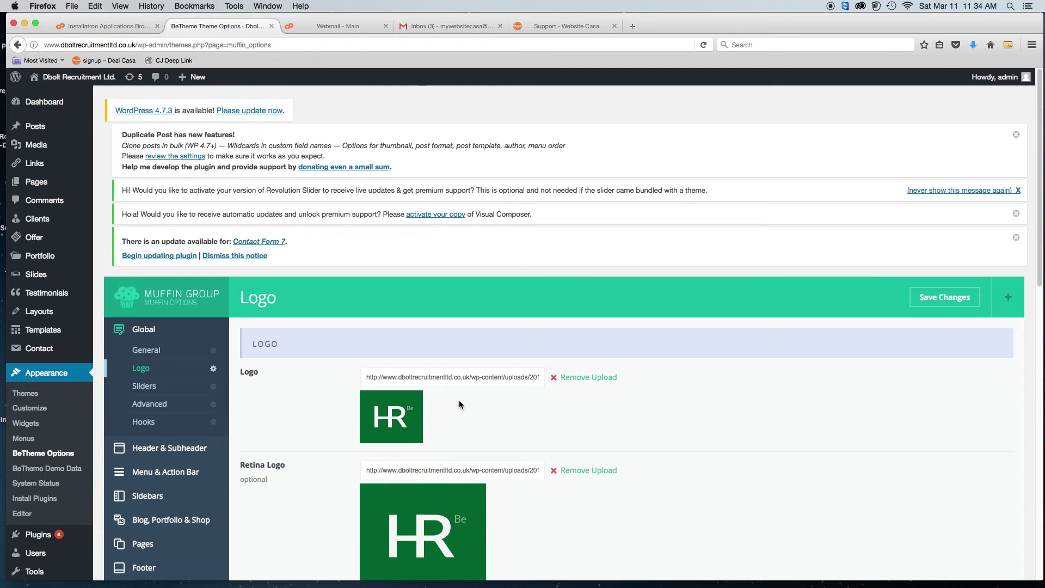
Remove the main logo image, select hr.png from the media library in its place, and view the site's homepage
scroll(583, 374, "down", 3)
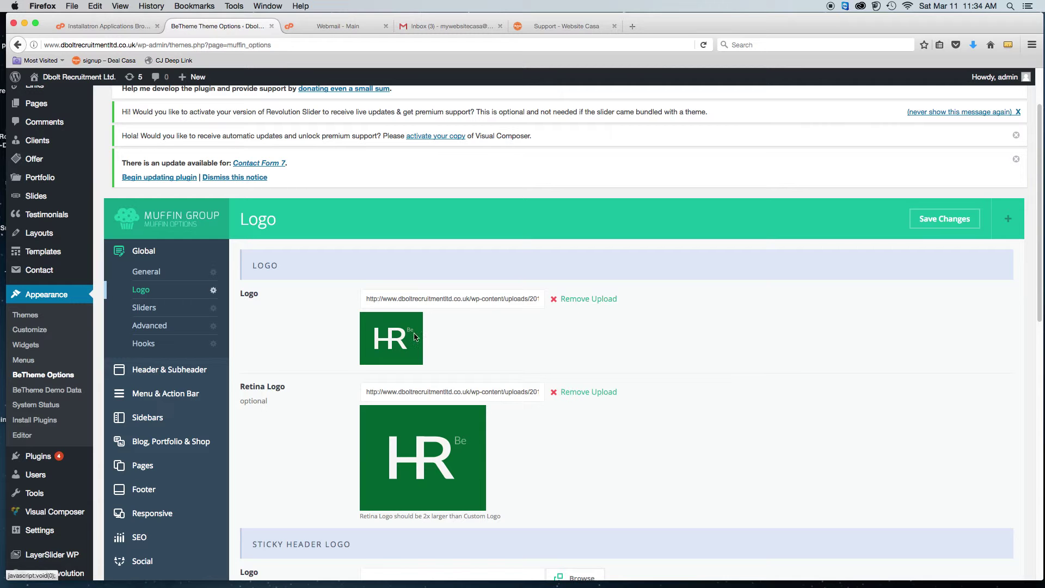
left_click(589, 300)
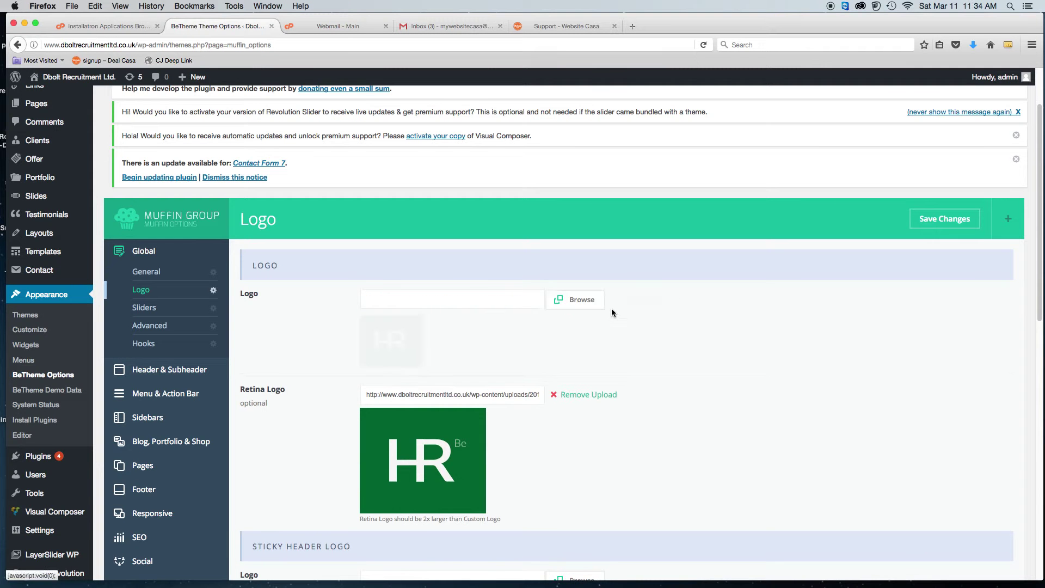
left_click(584, 300)
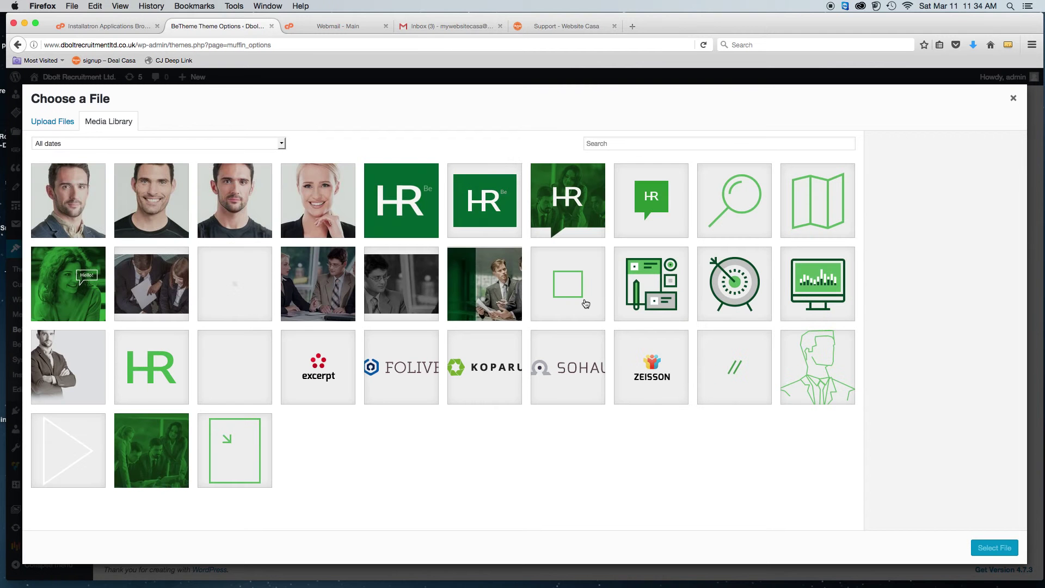
left_click(498, 218)
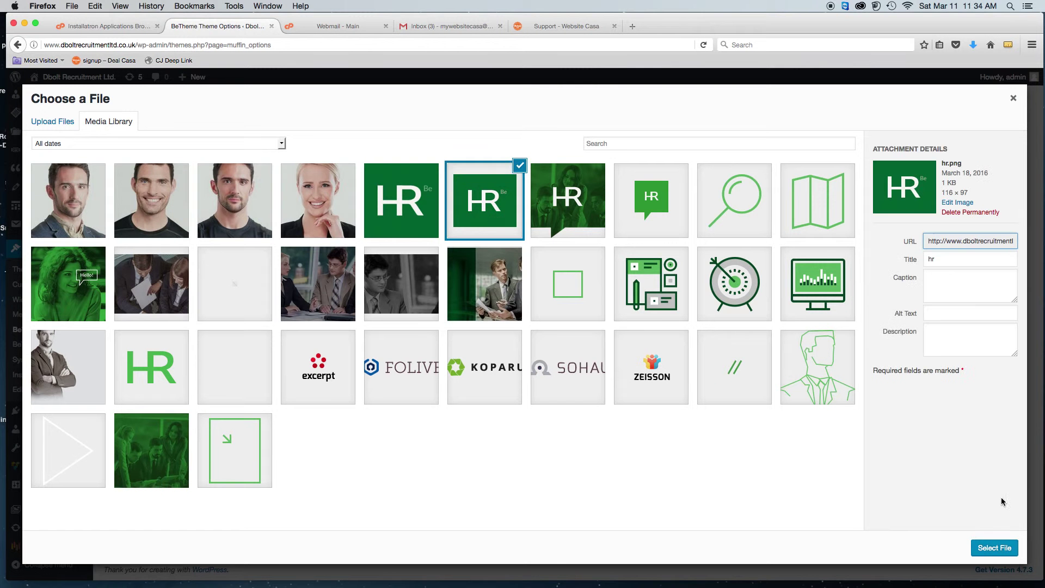
left_click(989, 555)
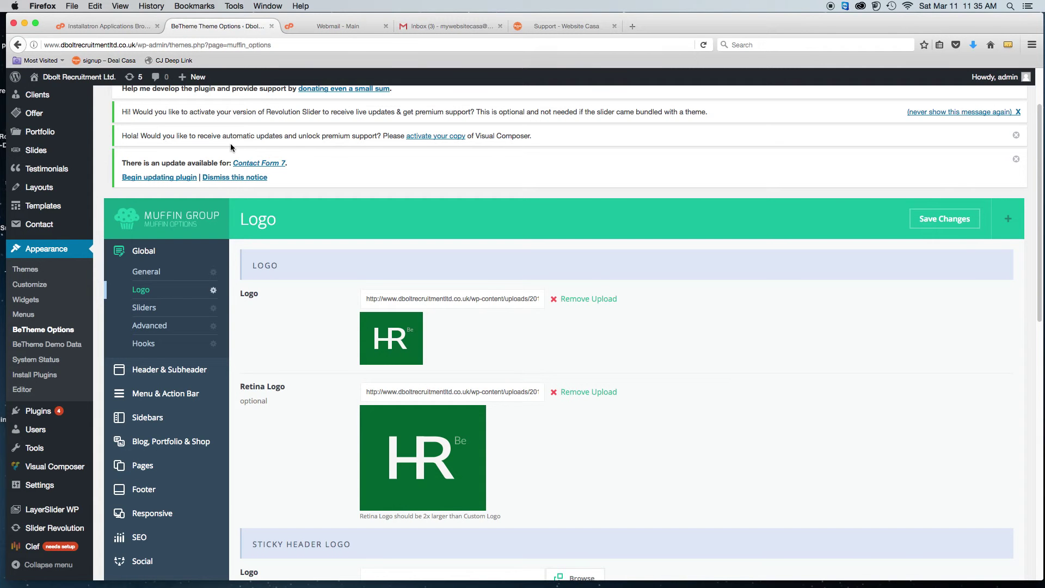
left_click(63, 80)
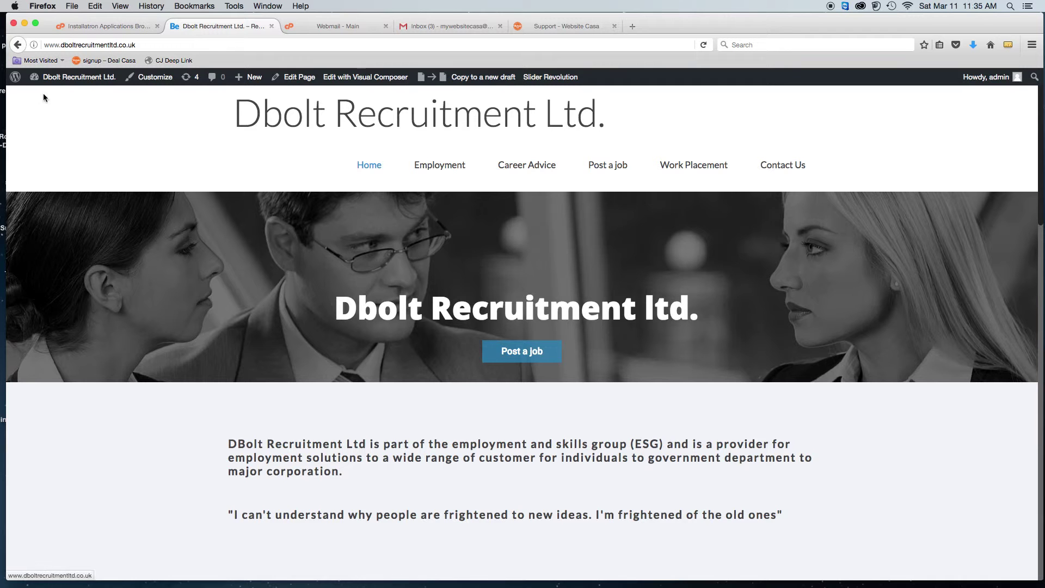
Return to the dashboard and reopen the global Logo settings in BeTheme Options
left_click(56, 82)
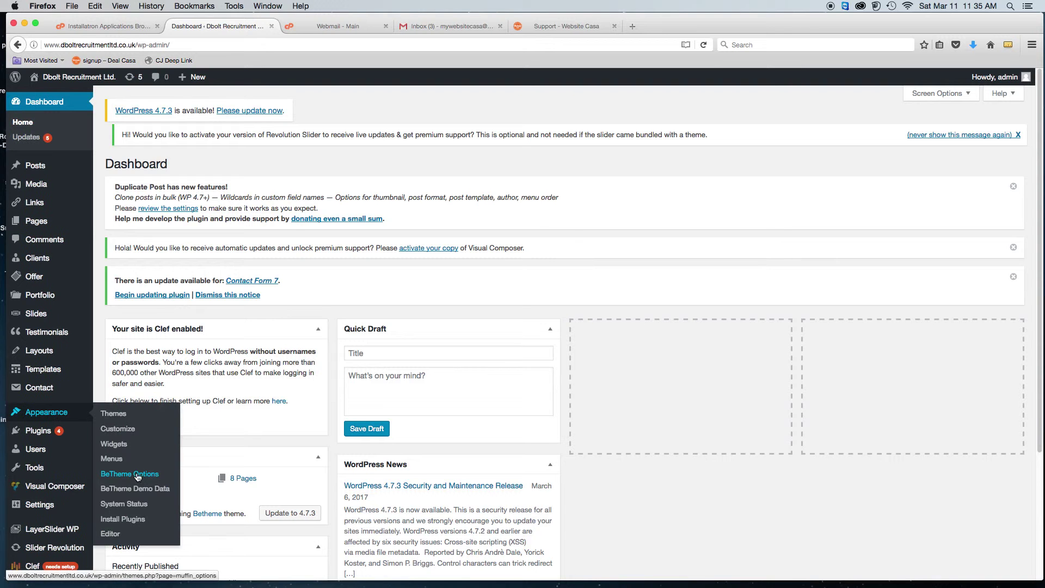
left_click(138, 477)
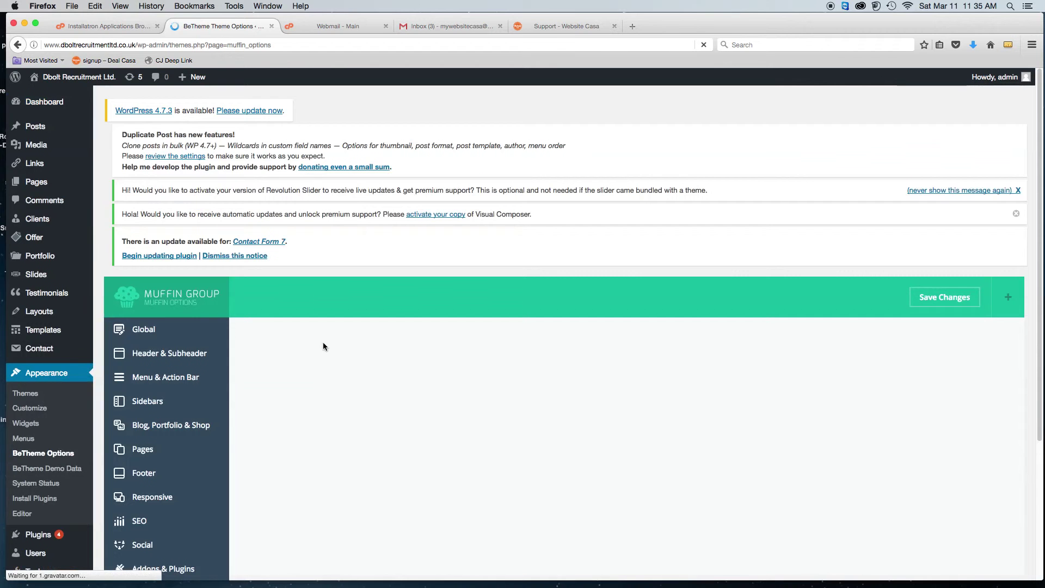
left_click(147, 334)
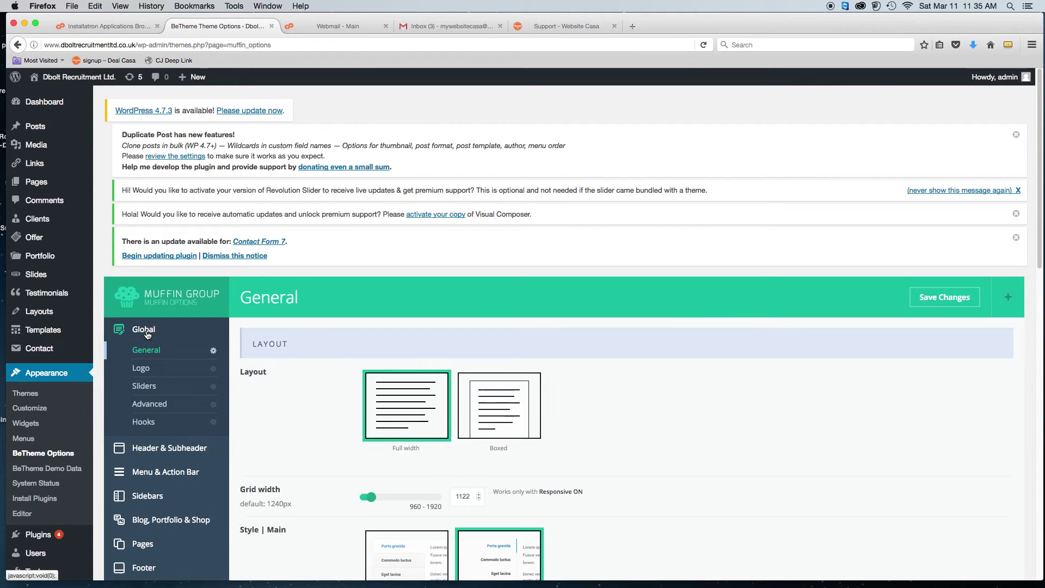
left_click(149, 373)
Copy the Text Logo wording, clear it from its field, save the changes and view the homepage
scroll(442, 434, "down", 6)
scroll(597, 361, "down", 6)
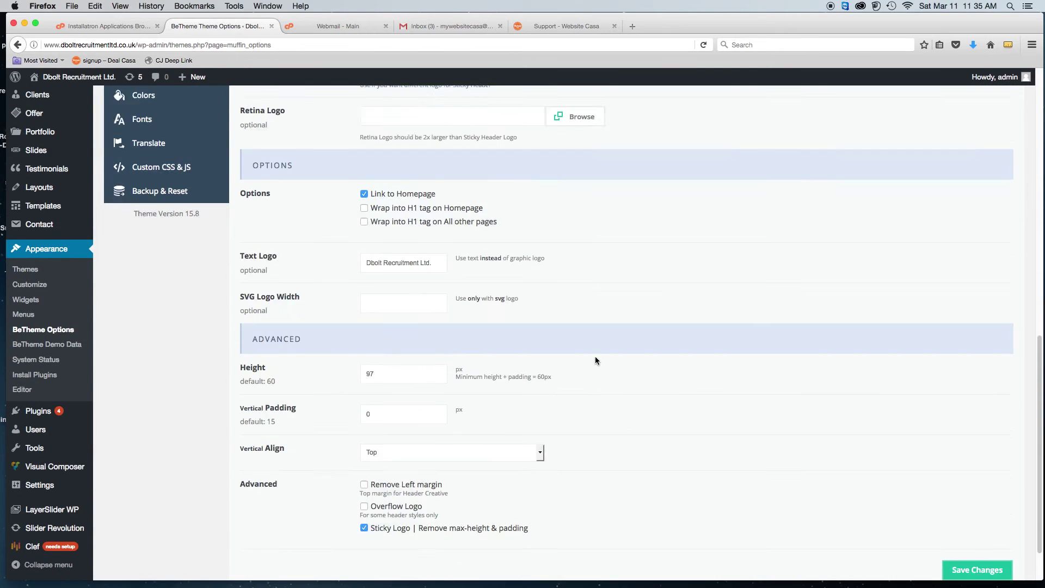
scroll(596, 360, "up", 3)
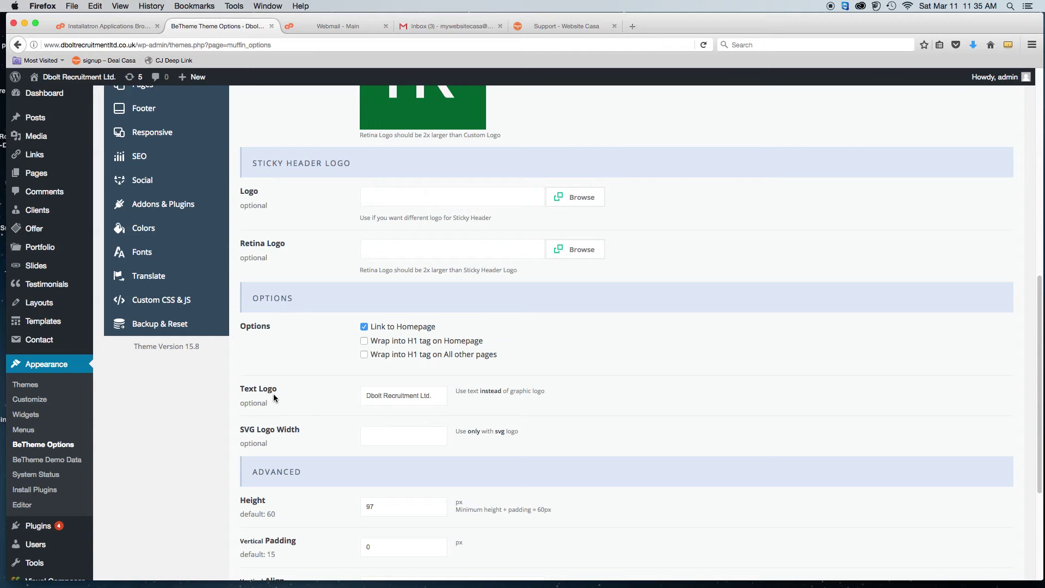
left_click_drag(433, 388, 228, 381)
key("super+c")
left_click(233, 383)
scroll(667, 508, "up", 7)
scroll(666, 507, "up", 2)
left_click(942, 294)
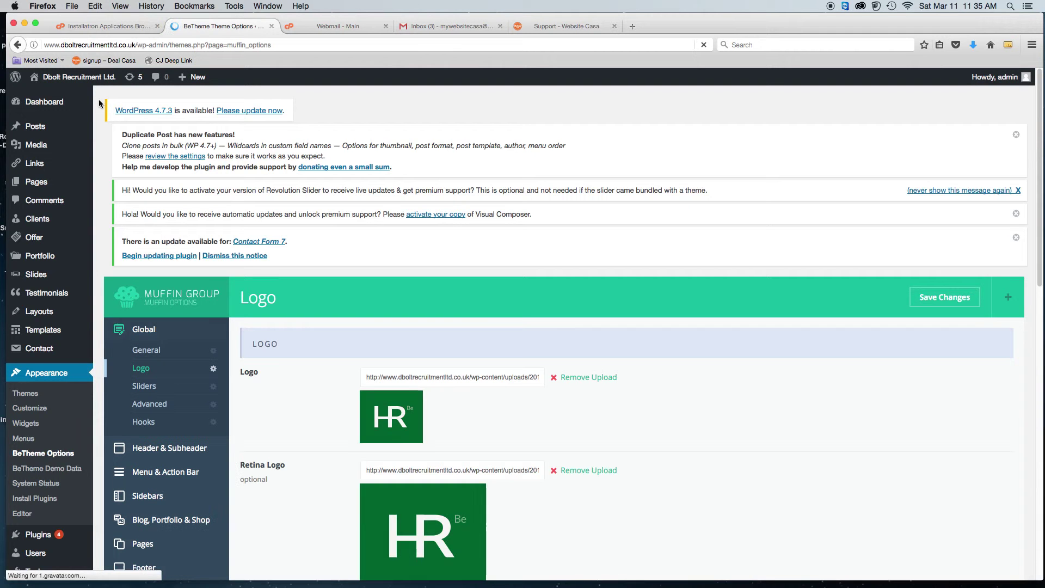
left_click(76, 80)
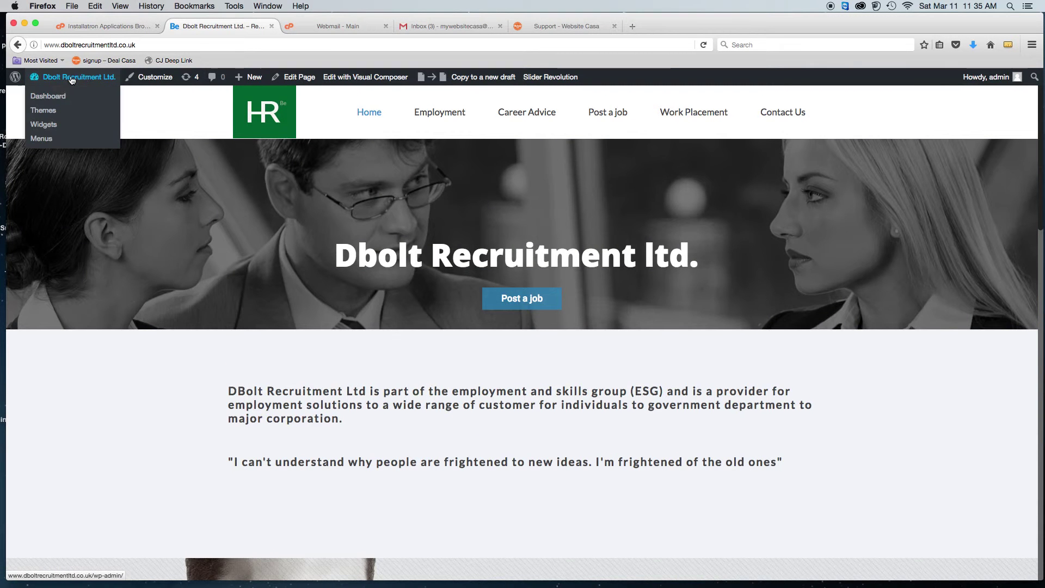
Reopen the theme's logo settings, paste "Dbolt Recruitment Ltd." as the Text Logo and save the changes
left_click(72, 80)
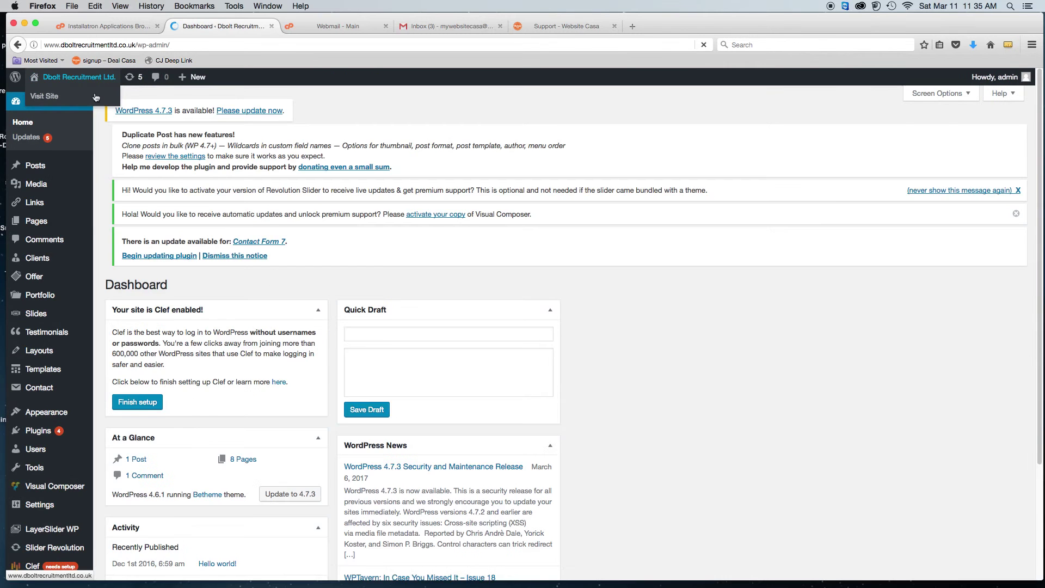
mouse_move(57, 412)
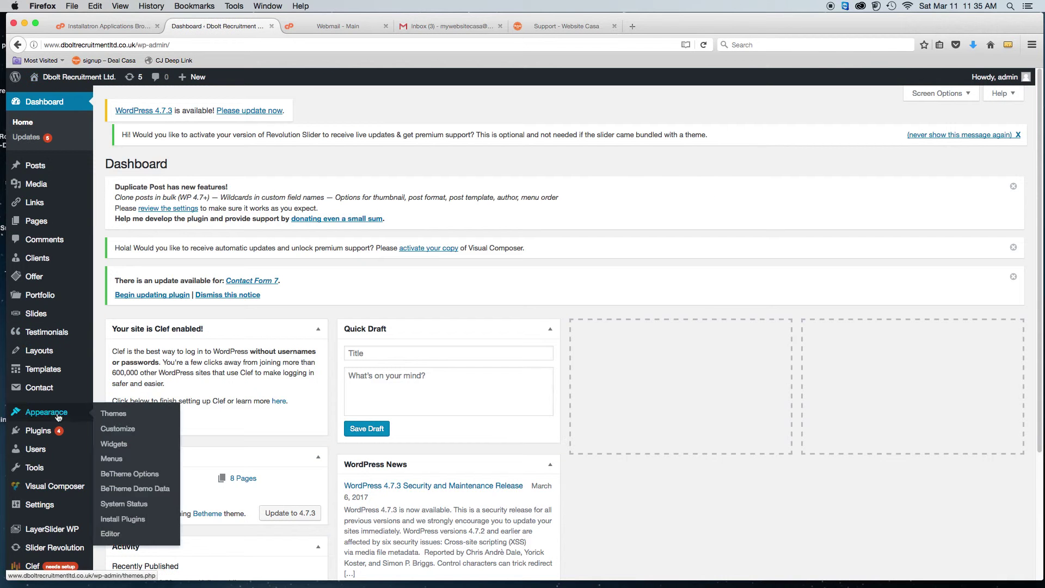
left_click(140, 475)
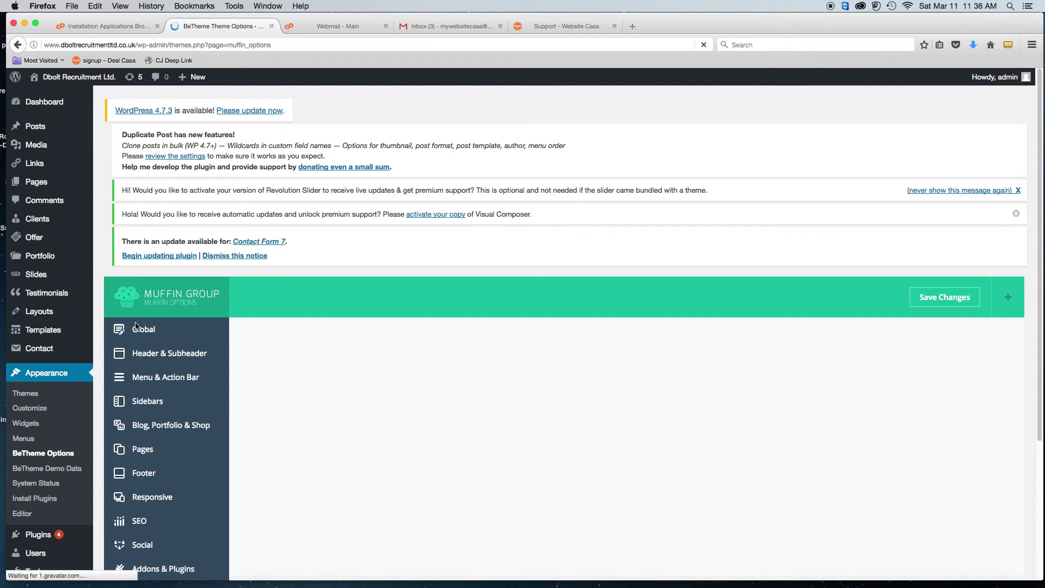
scroll(466, 359, "down", 5)
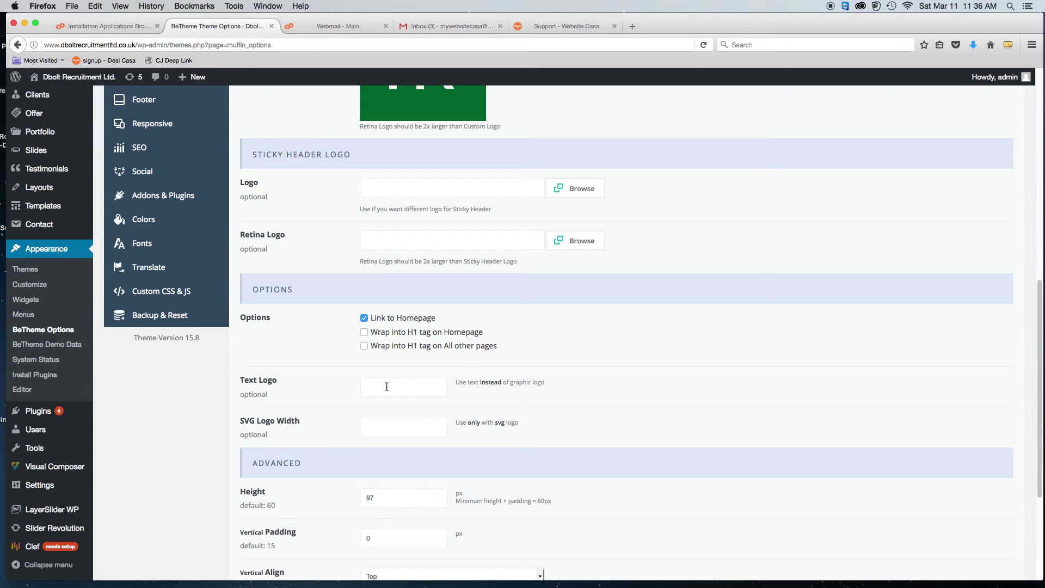
left_click(387, 387)
key("super+v")
scroll(674, 437, "up", 10)
left_click(936, 297)
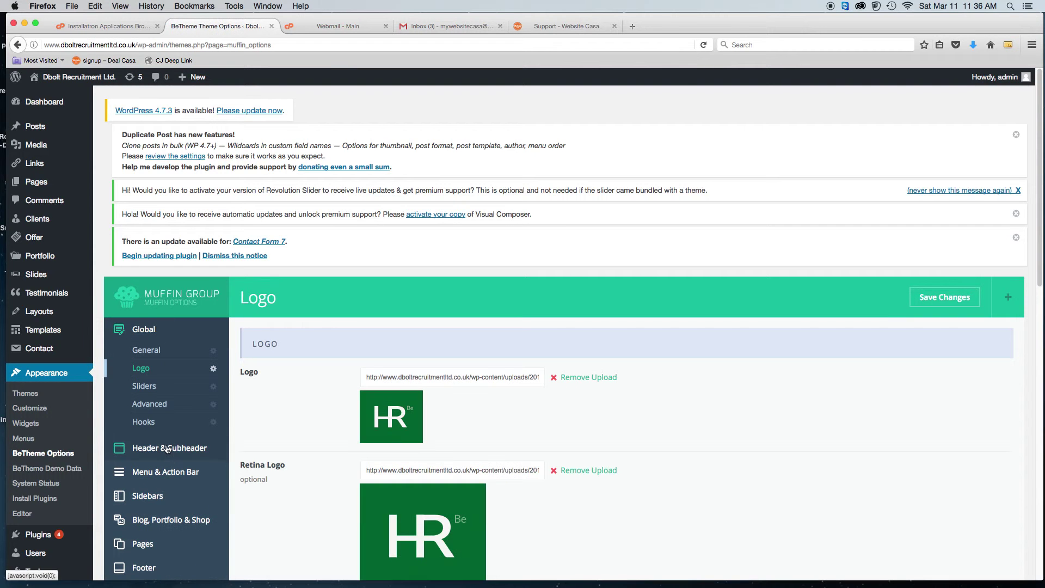
Set the header style to Creative: Always Open, save the changes and view the homepage
left_click(167, 449)
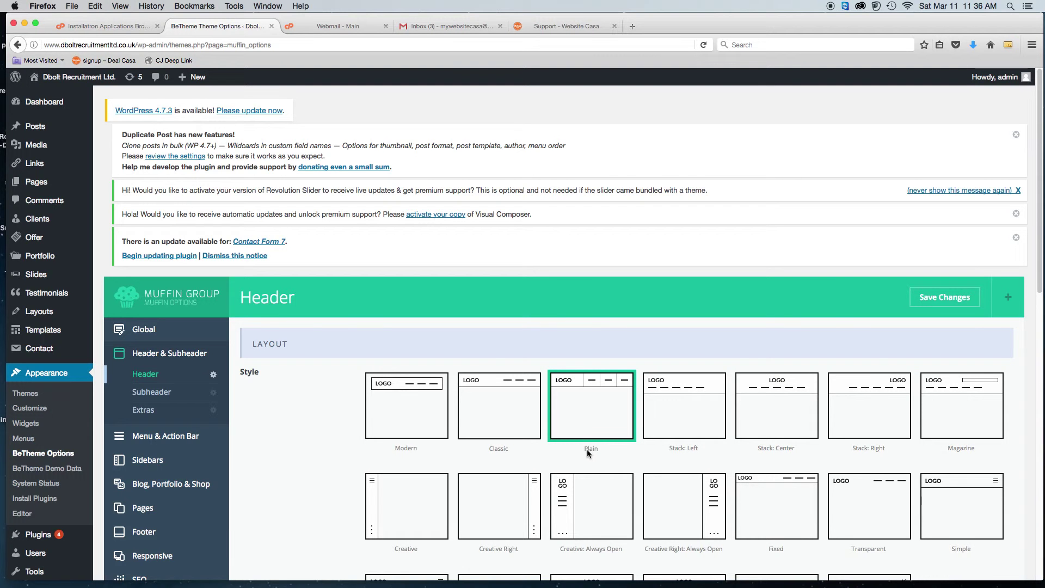
scroll(571, 418, "down", 5)
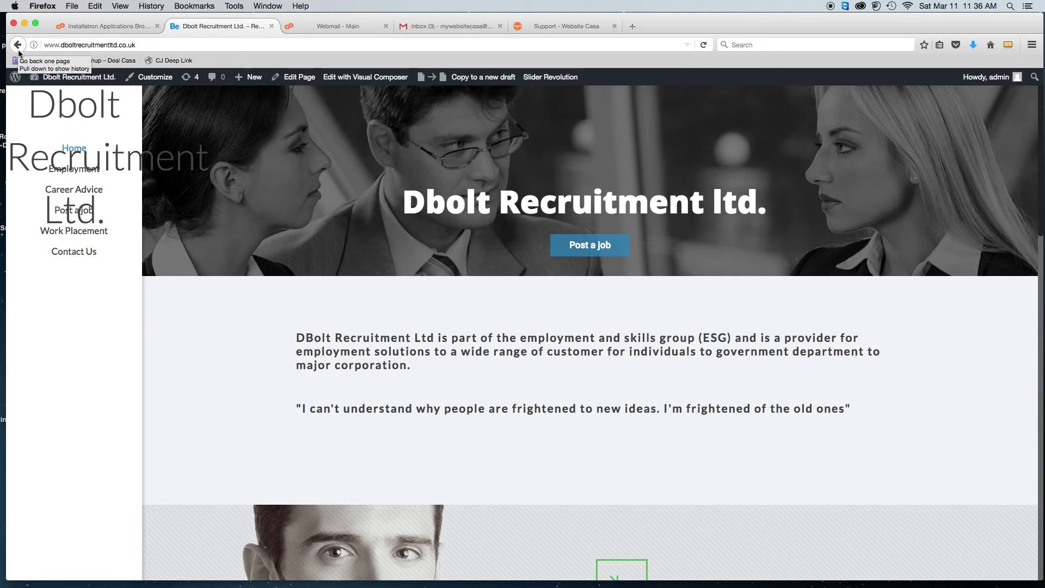
Return to the header settings in BeTheme Options, set the header style to Plain and save the changes
left_click(62, 79)
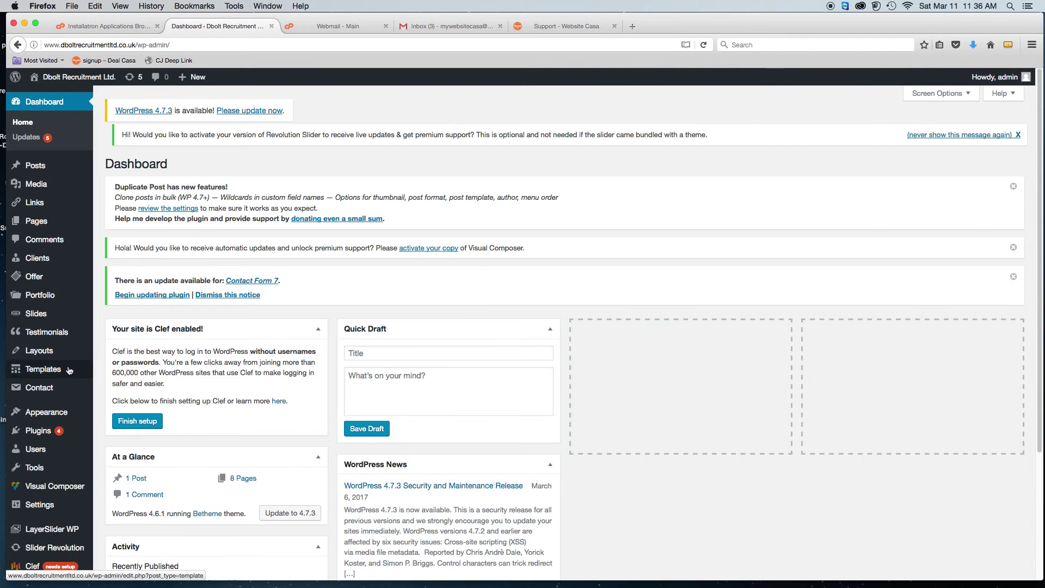
mouse_move(58, 417)
left_click(135, 476)
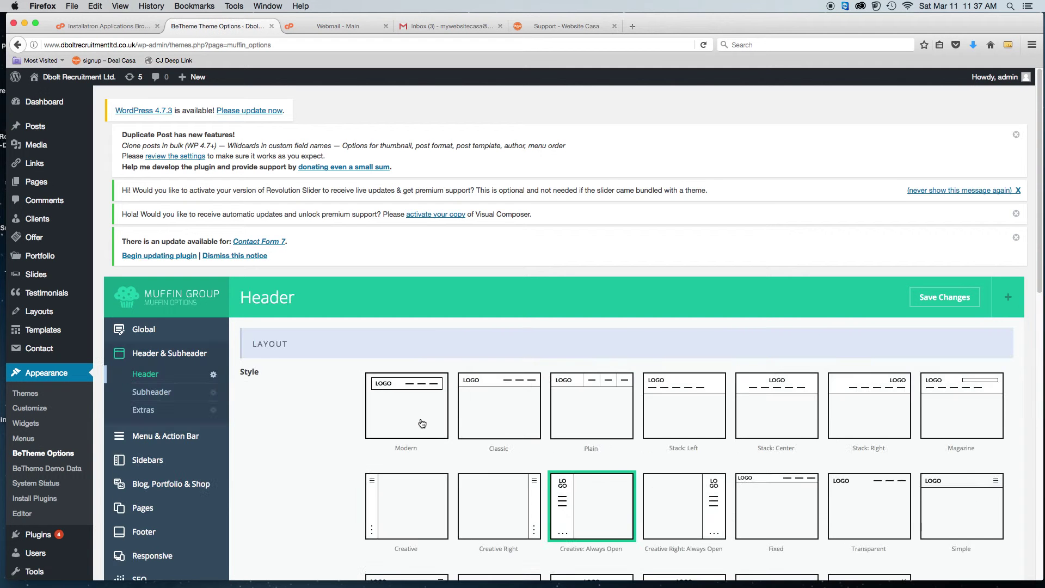
scroll(422, 424, "down", 5)
scroll(422, 424, "up", 3)
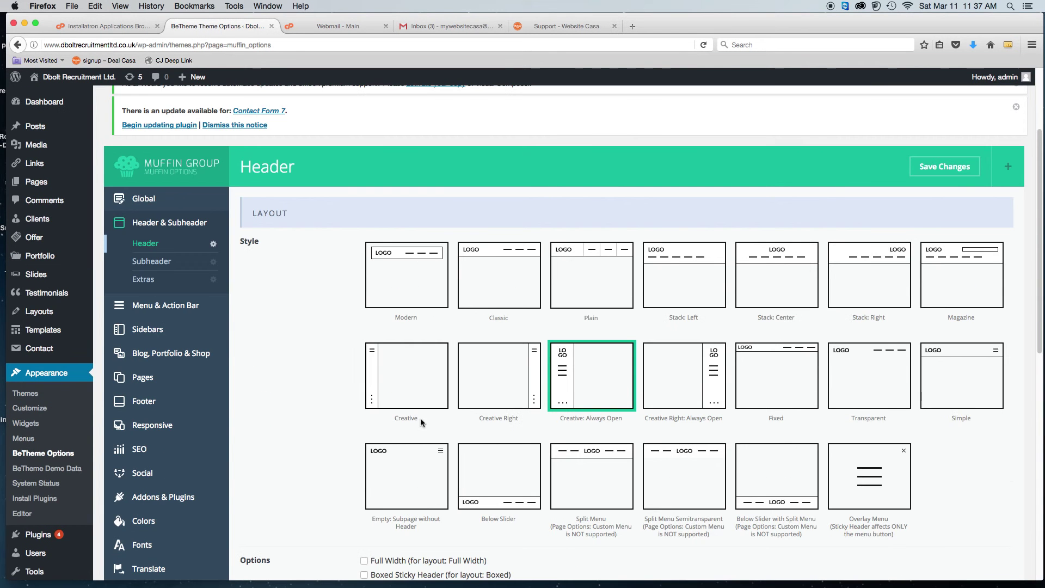
left_click(607, 288)
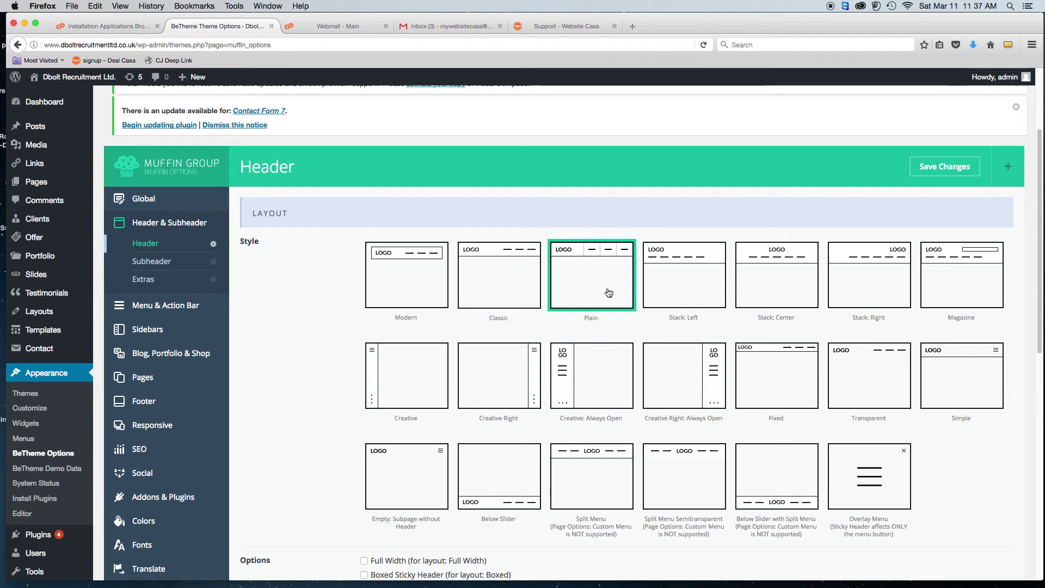
left_click(953, 169)
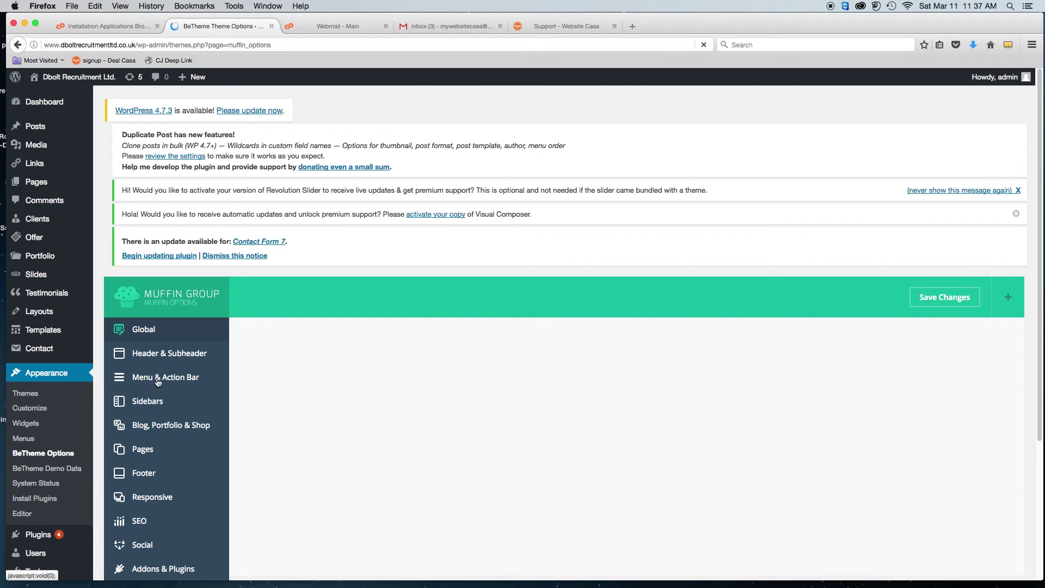
Turn on the Action Bar above the header, save the changes and view the homepage
left_click(163, 437)
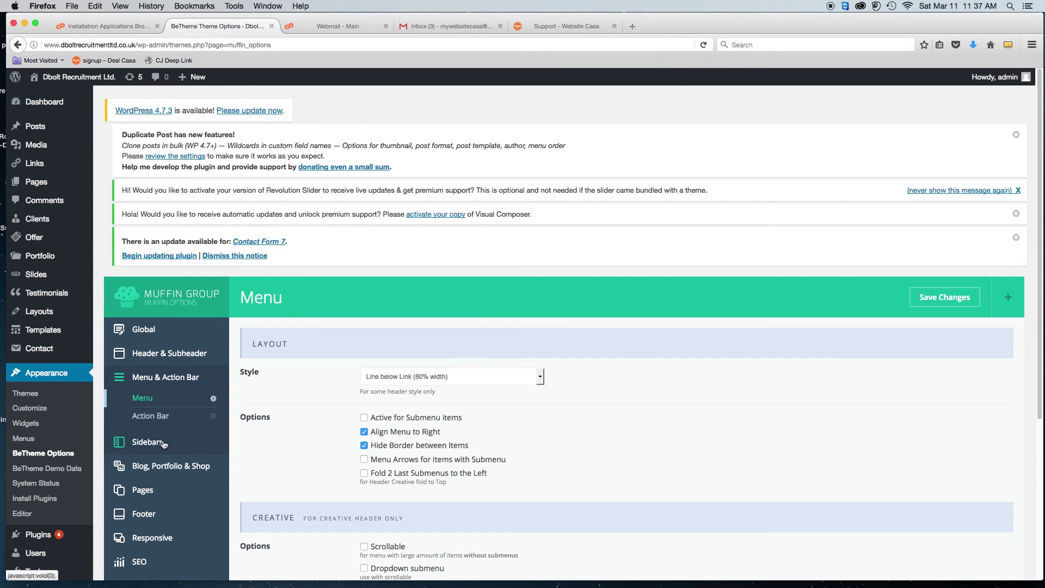
left_click(152, 417)
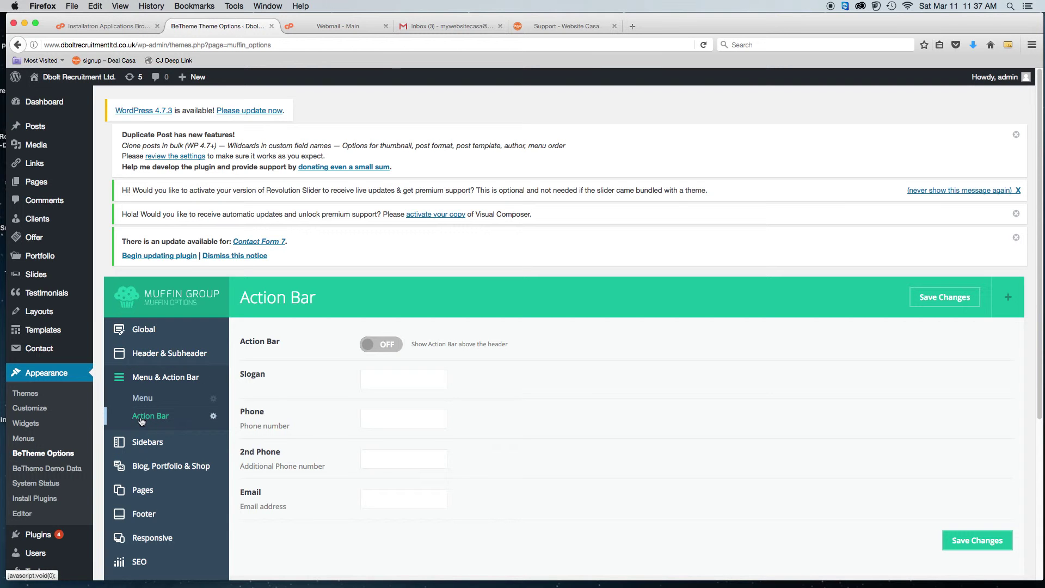
left_click(367, 346)
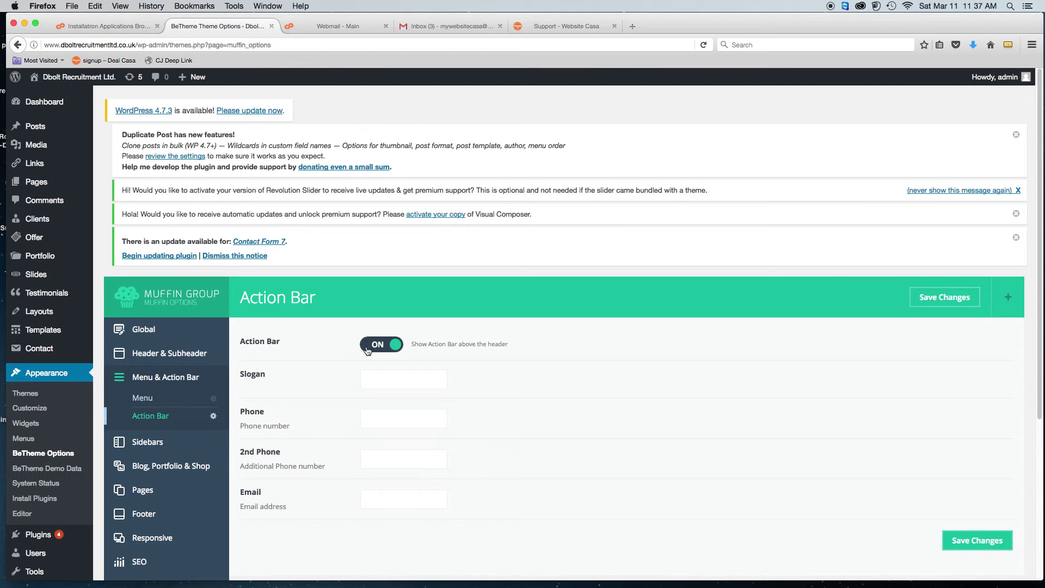
left_click(74, 80)
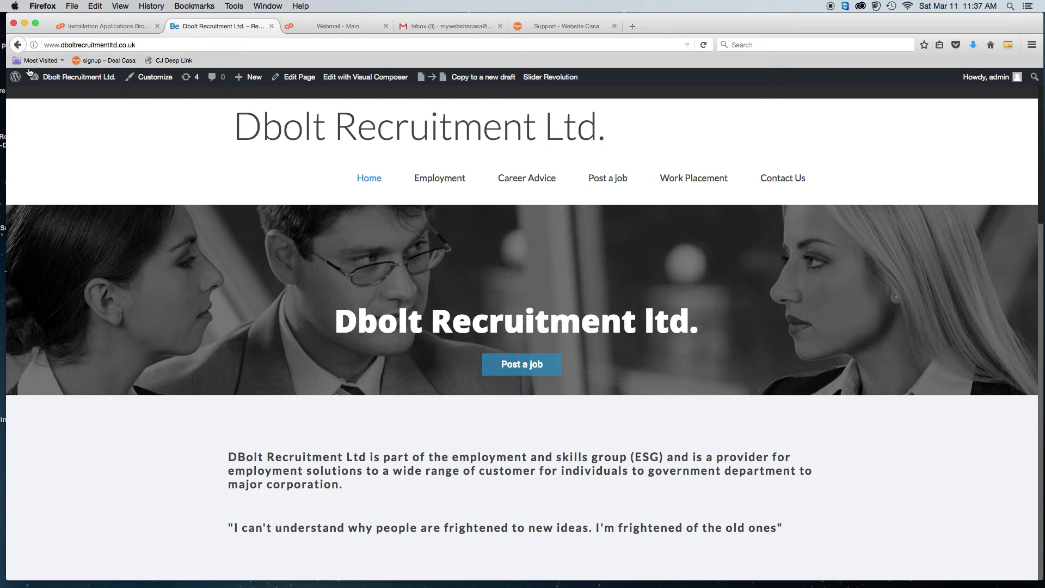
Return to the Action Bar settings, fill in the slogan "Slogan", a phone number and "Dbolt Recruitment Ltd." as Email, save and view the homepage
left_click(17, 45)
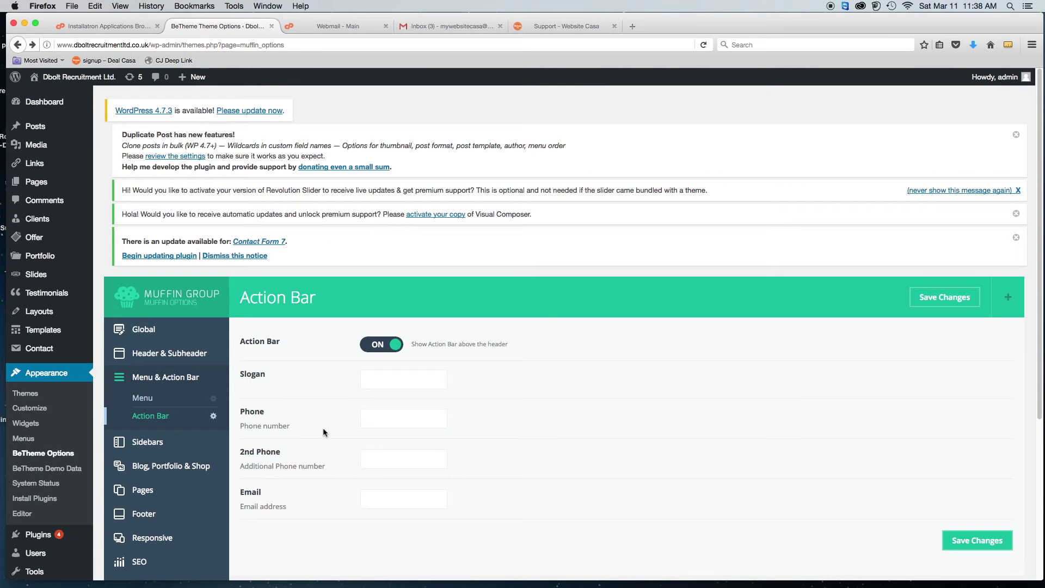
left_click(379, 380)
type("Slog")
left_click(392, 417)
type("1234567")
key("Tab")
key("Tab")
type("Dbolt Recruitment Ltd.")
left_click(85, 83)
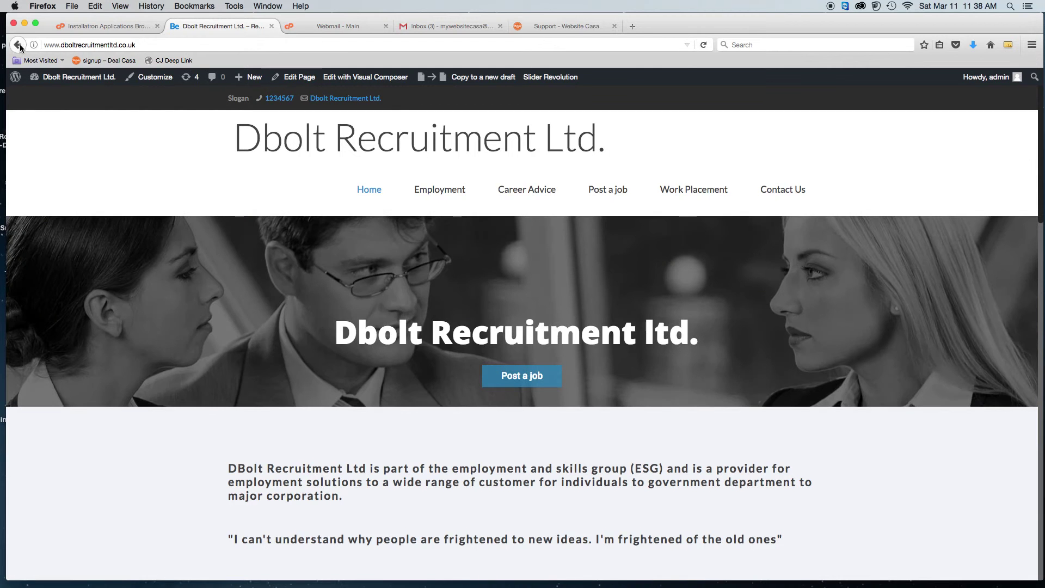
Return to the Action Bar settings in BeTheme Options, turn the Action Bar off and save the changes
left_click(18, 45)
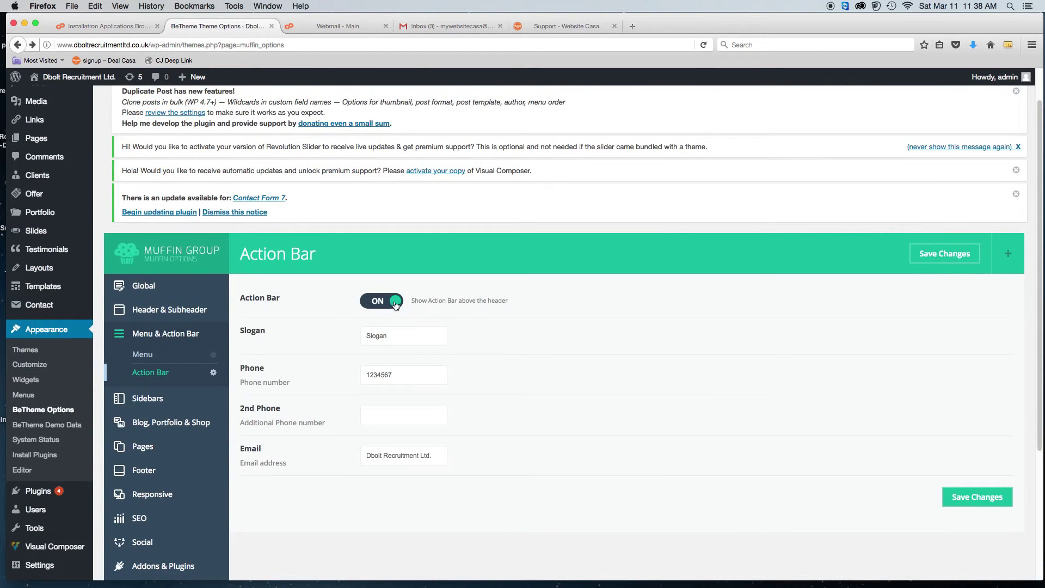
left_click(395, 303)
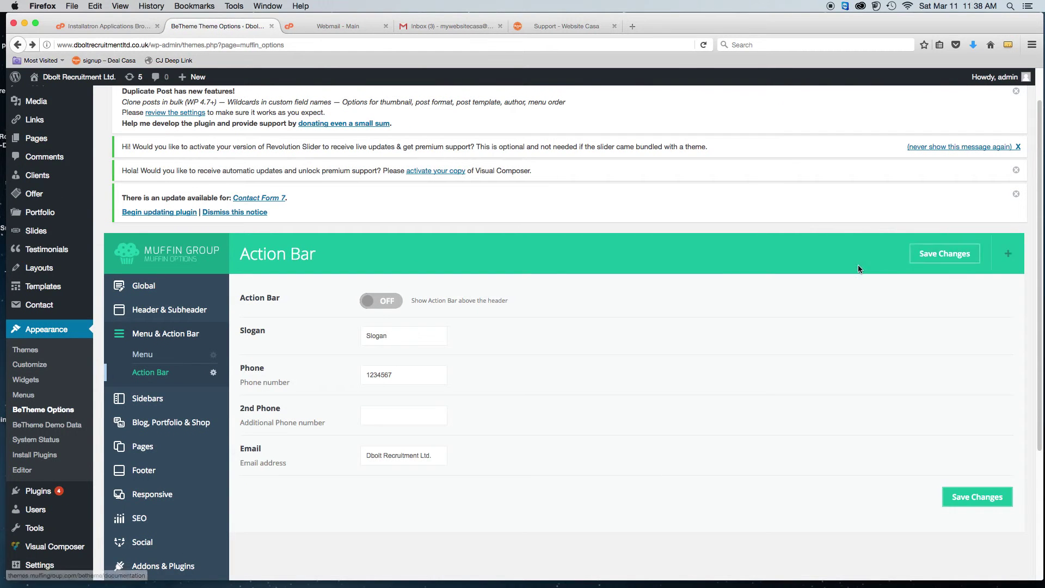
left_click(926, 253)
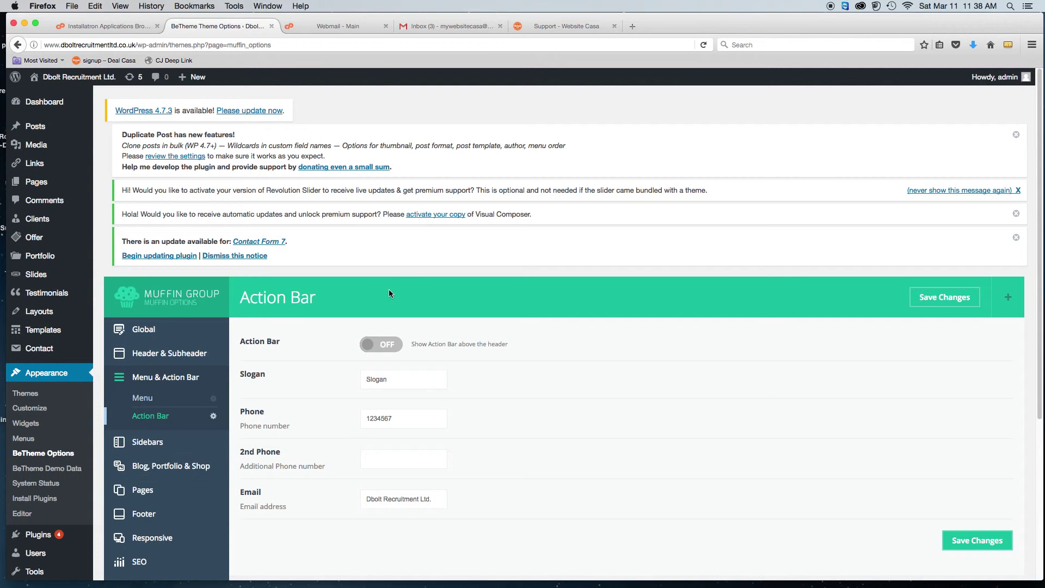
Open the Under Construction settings for pages and examine the toggle, title, launch date and contact form shortcode fields
scroll(350, 325, "down", 5)
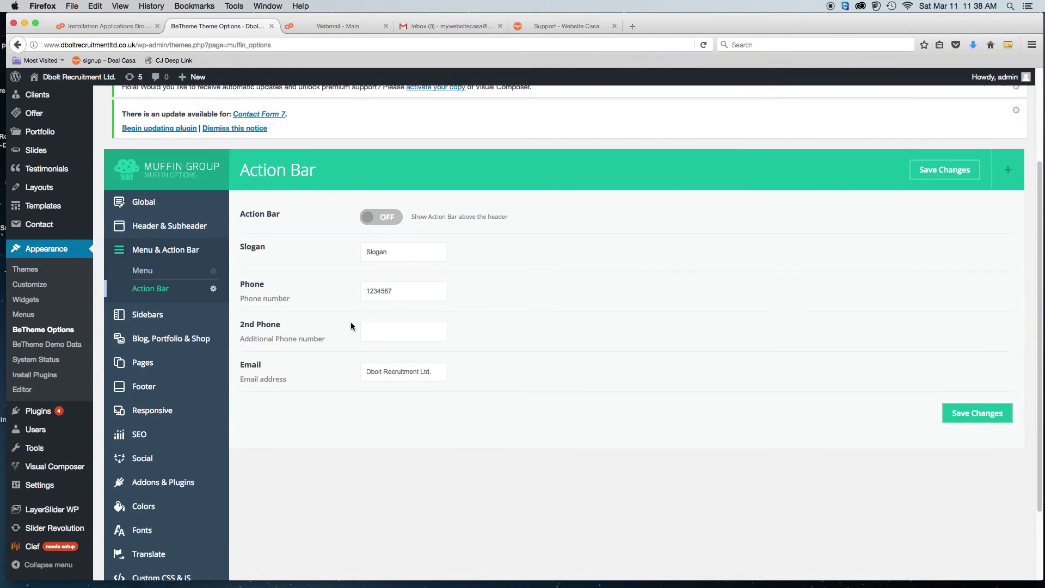
left_click(145, 362)
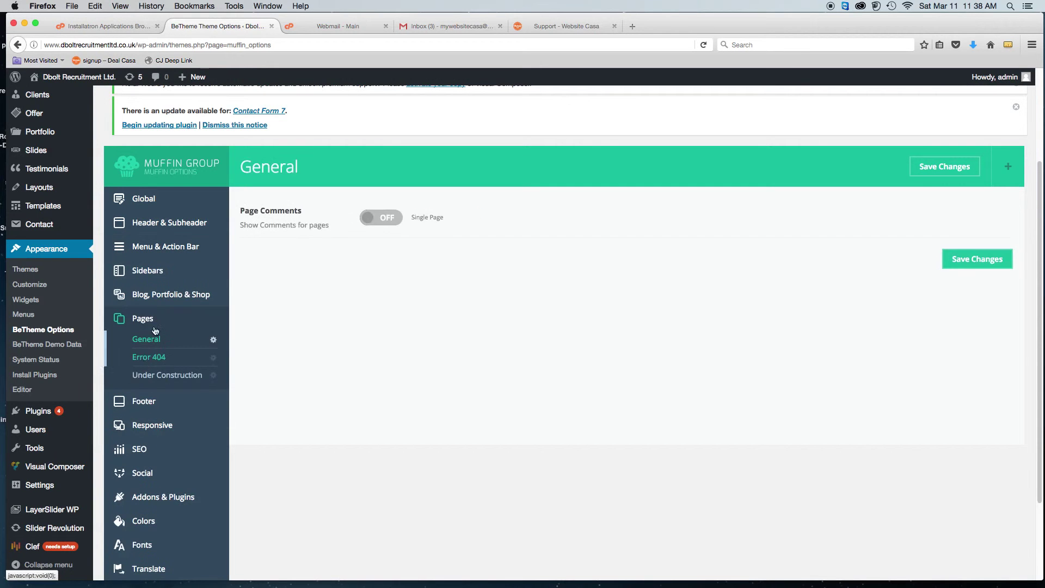
left_click(145, 376)
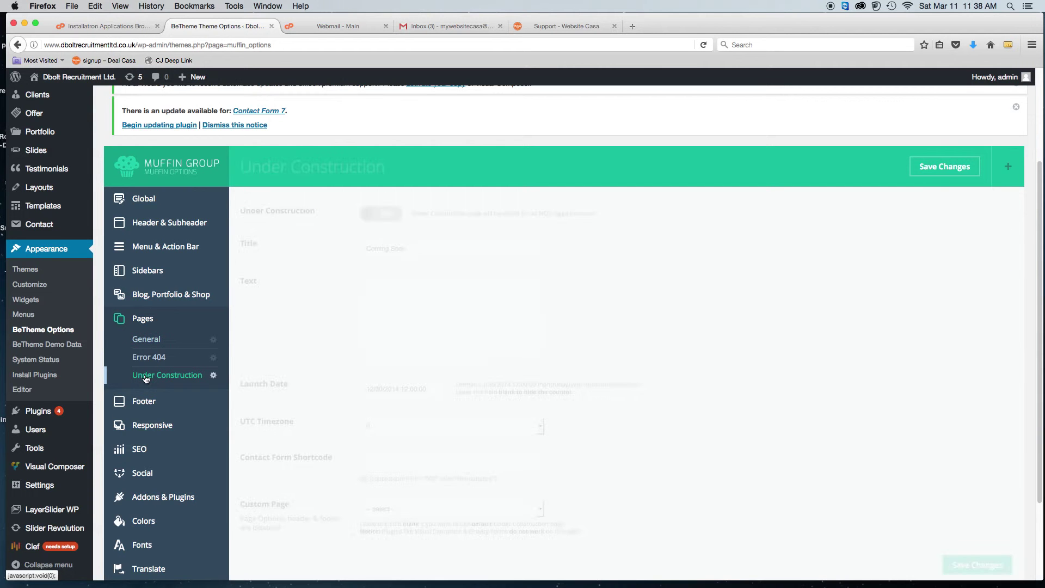
left_click(368, 219)
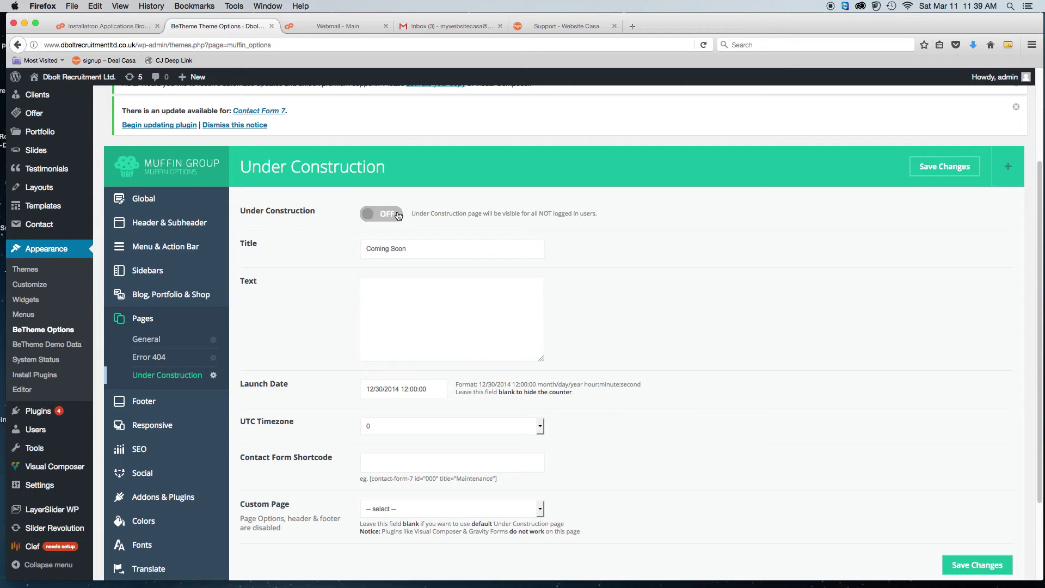
triple_click(430, 249)
left_click_drag(429, 390, 317, 395)
left_click(387, 462)
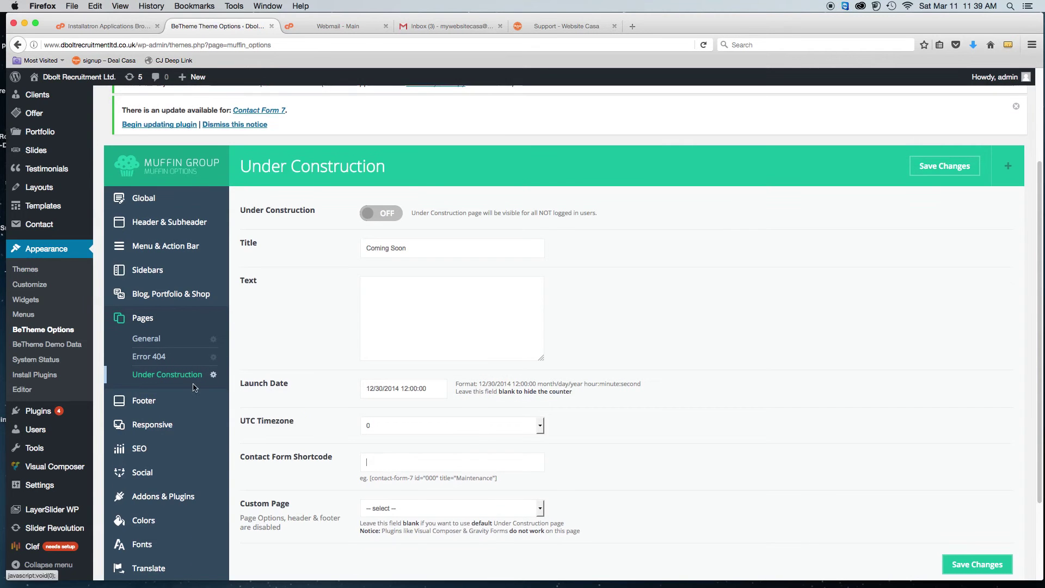
Open the general footer settings and examine the layout, background and call-to-action options and the full Copyright text
scroll(231, 357, "down", 3)
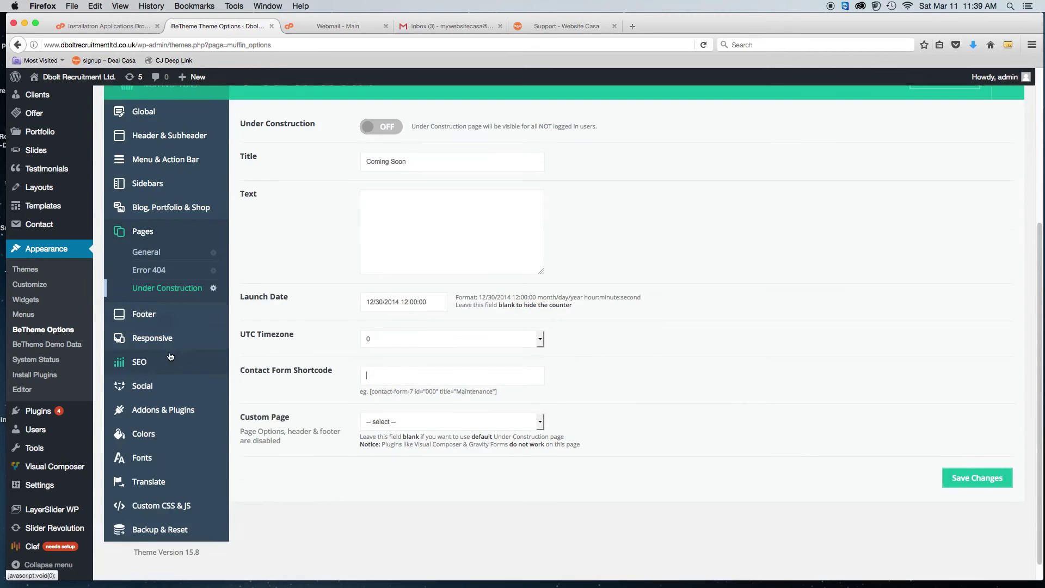
left_click(144, 315)
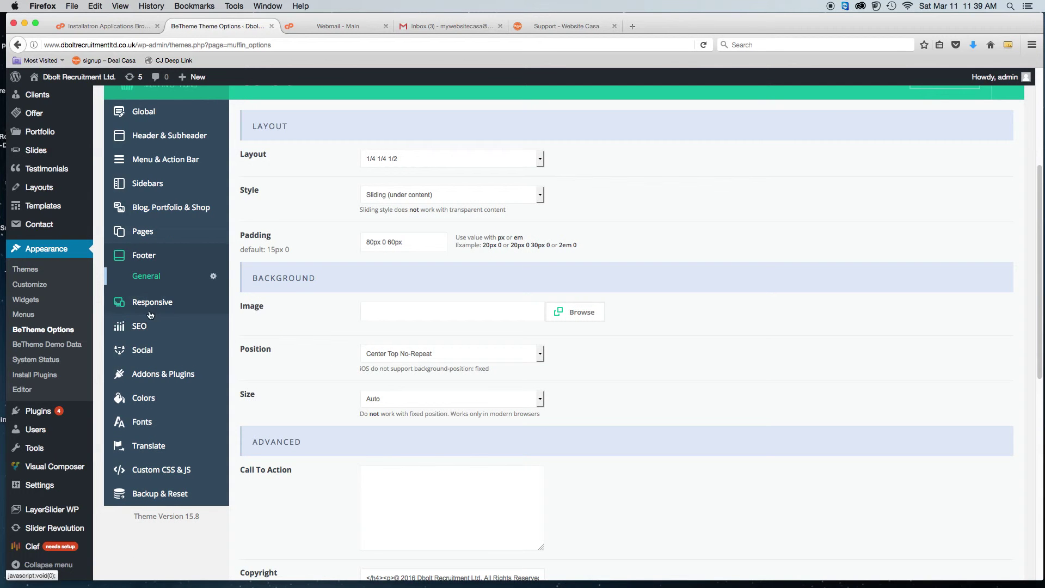
scroll(378, 340, "down", 1)
scroll(376, 338, "down", 3)
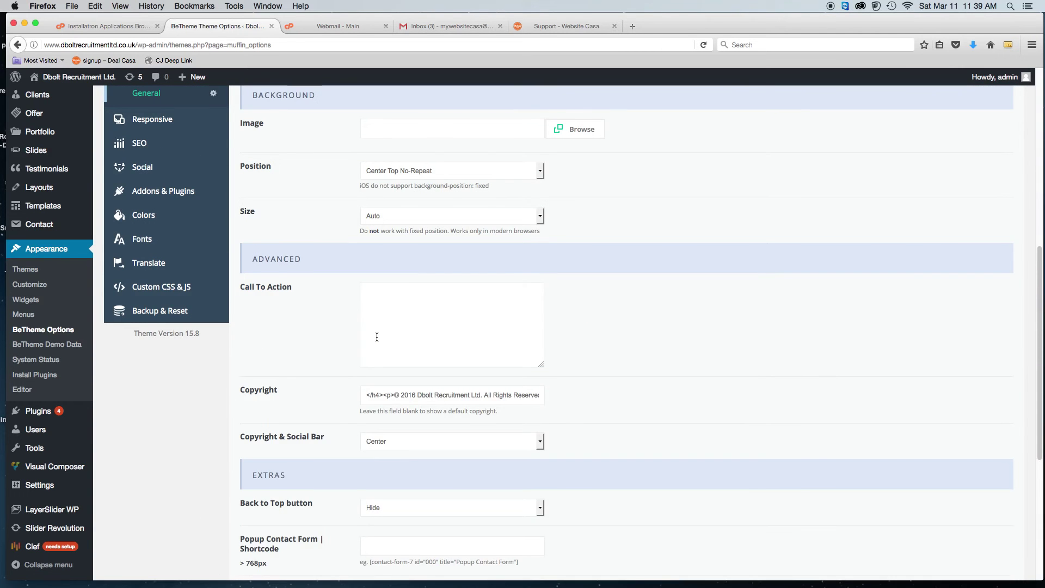
scroll(376, 337, "down", 1)
left_click(481, 326)
key("super+a")
left_click(409, 326)
left_click_drag(409, 326, 635, 336)
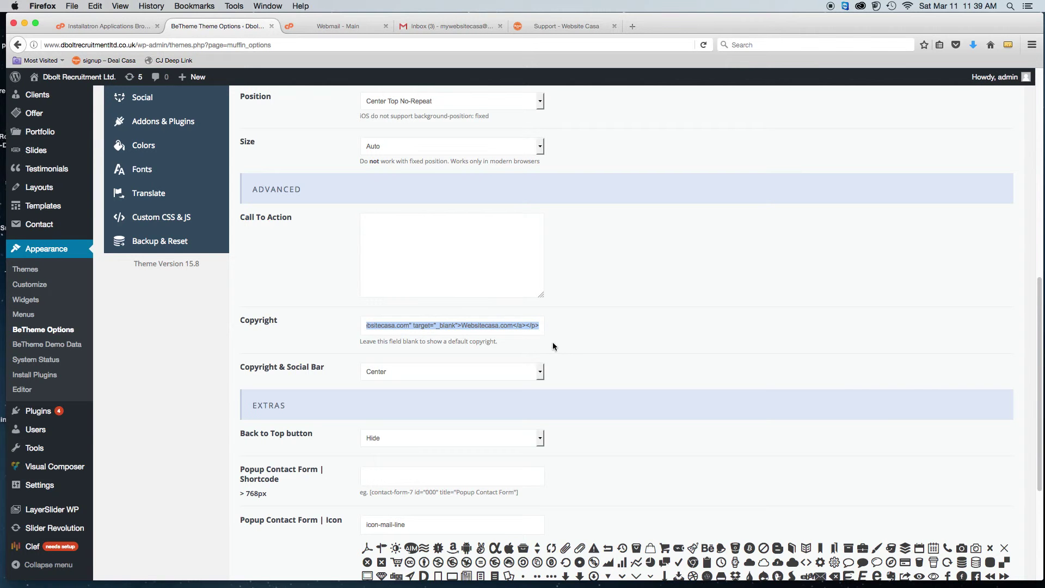
scroll(538, 348, "up", 5)
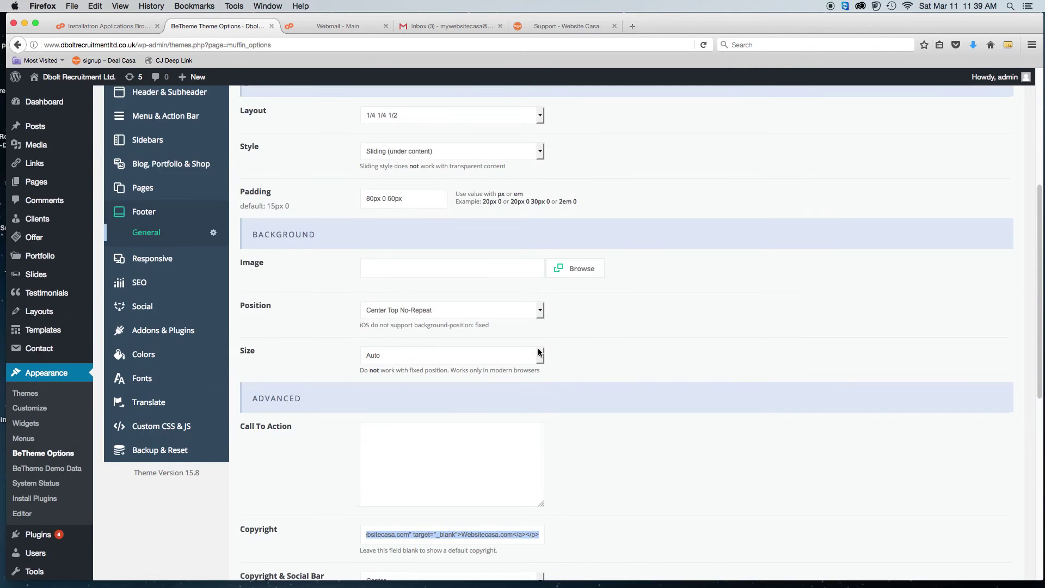
scroll(340, 383, "down", 4)
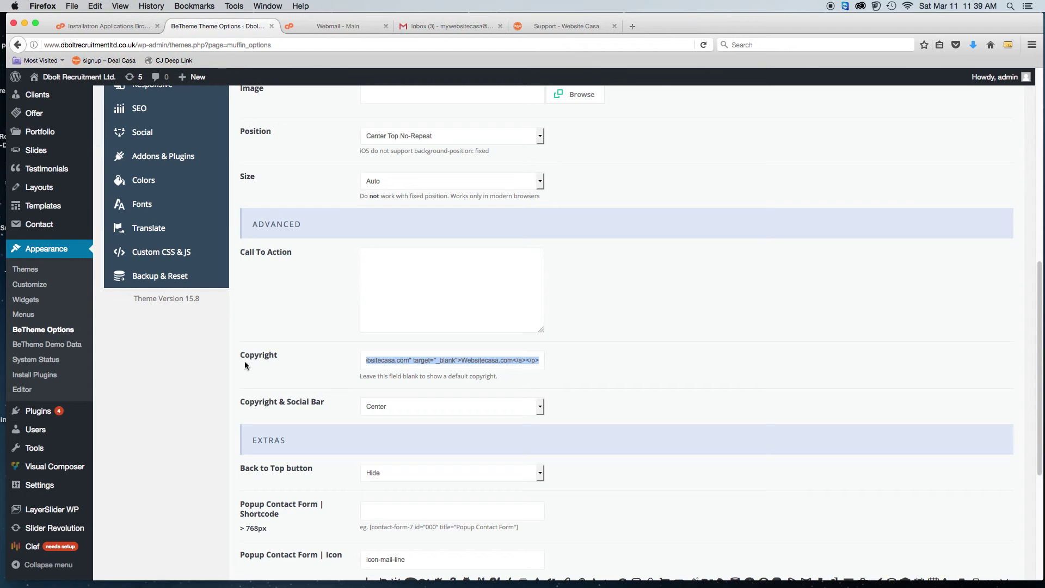
Save the footer settings, view the homepage and highlight the copyright line in its footer
scroll(302, 361, "up", 10)
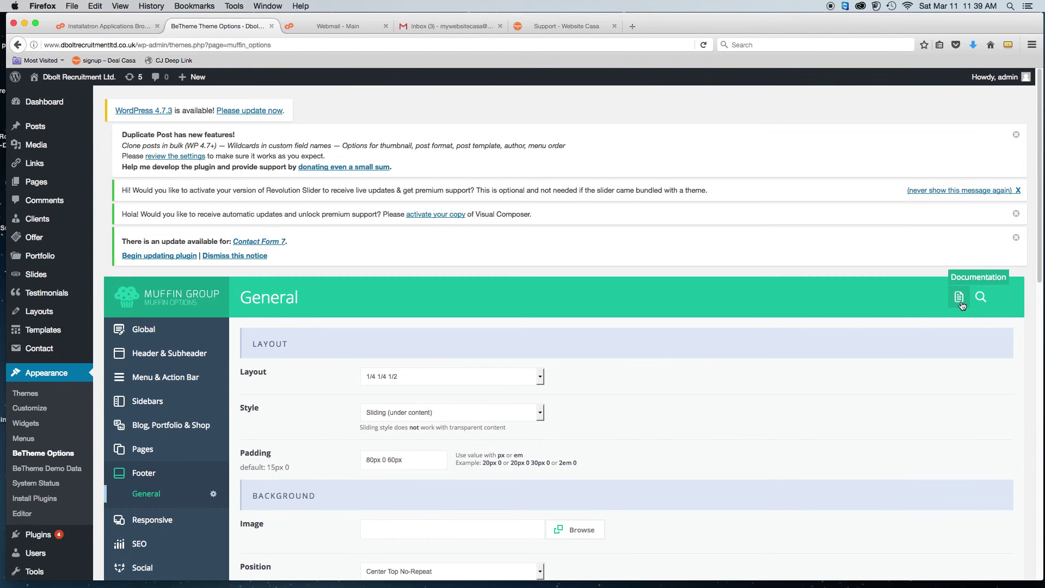
left_click(927, 300)
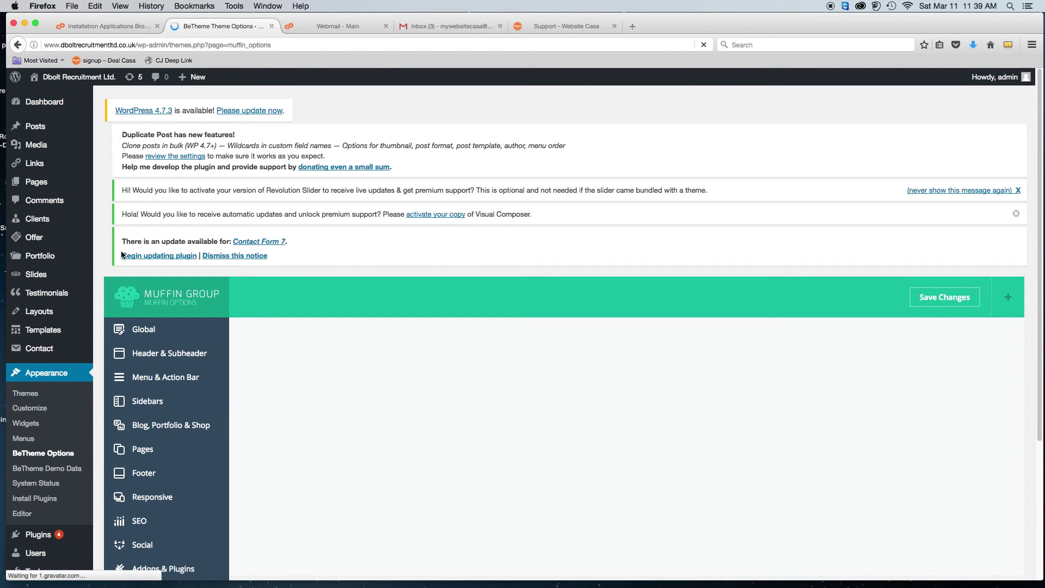
left_click(67, 77)
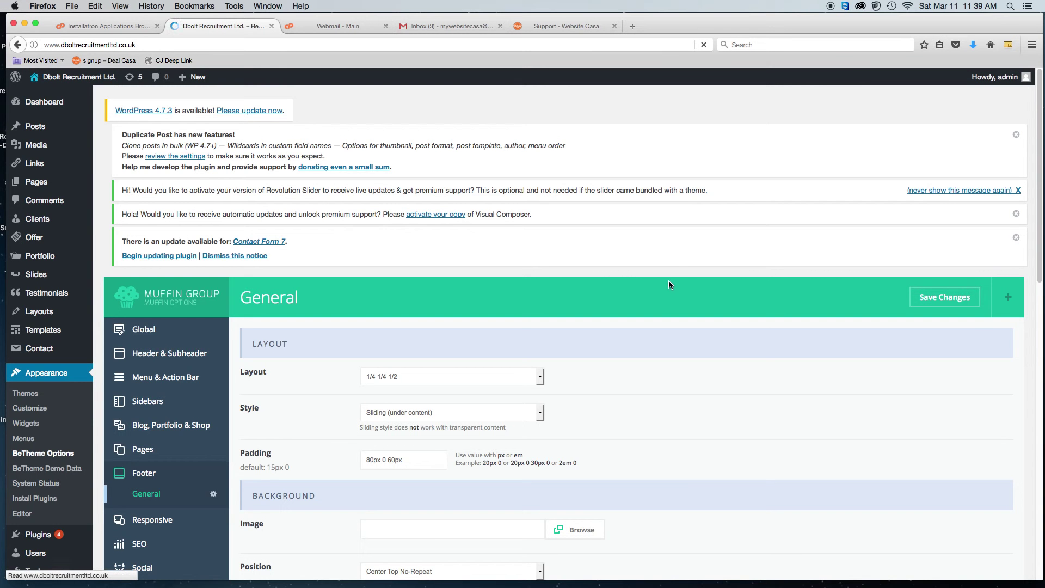
scroll(673, 298, "down", 15)
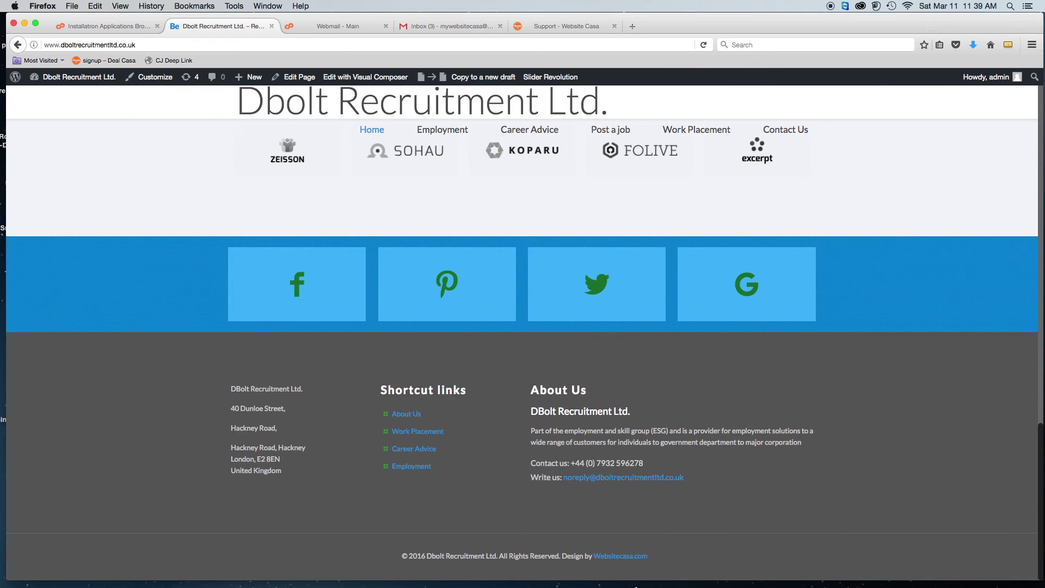
left_click_drag(381, 557, 680, 554)
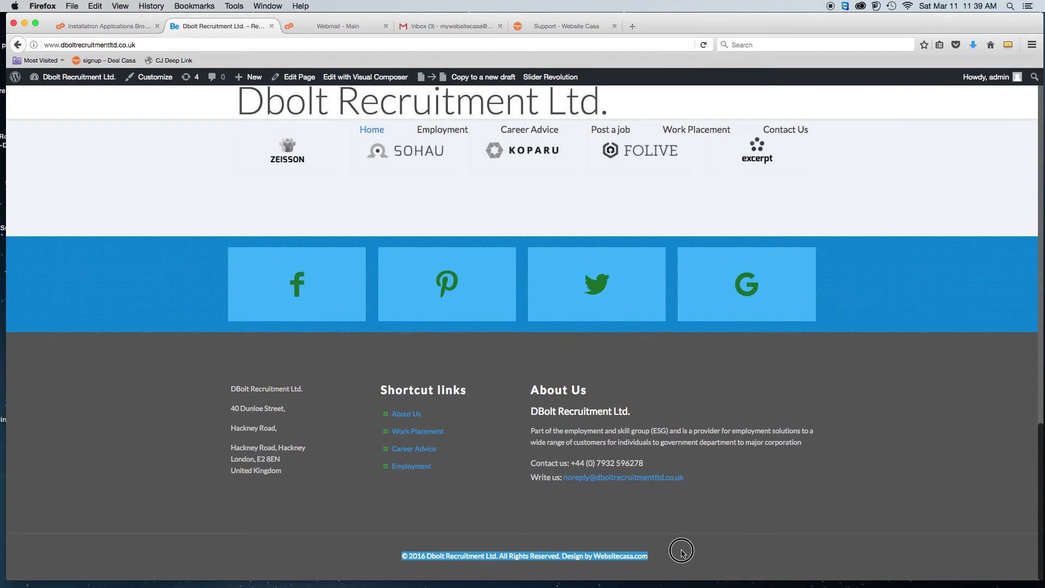
Open the SEO settings in BeTheme Options, set the Meta Description to "Dbolt Recruitment Ltd." and check the Meta Keywords field
left_click(17, 46)
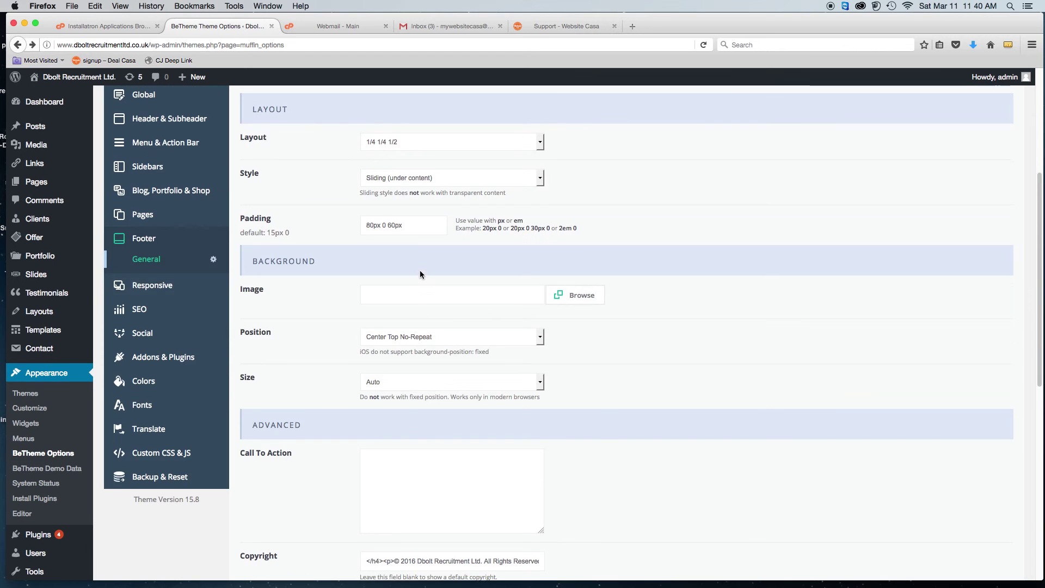
left_click(140, 311)
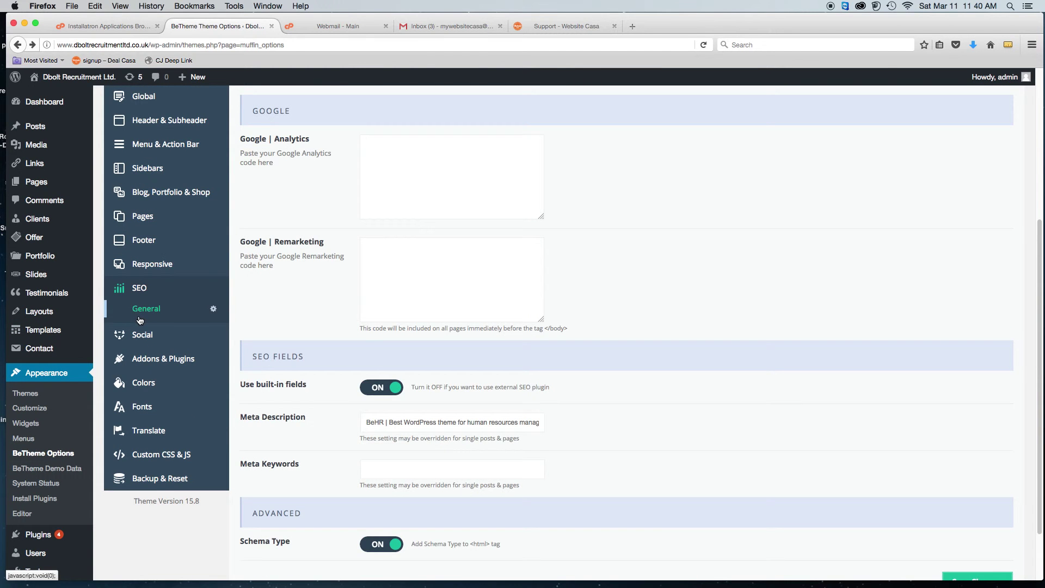
left_click(365, 423)
key("super+a")
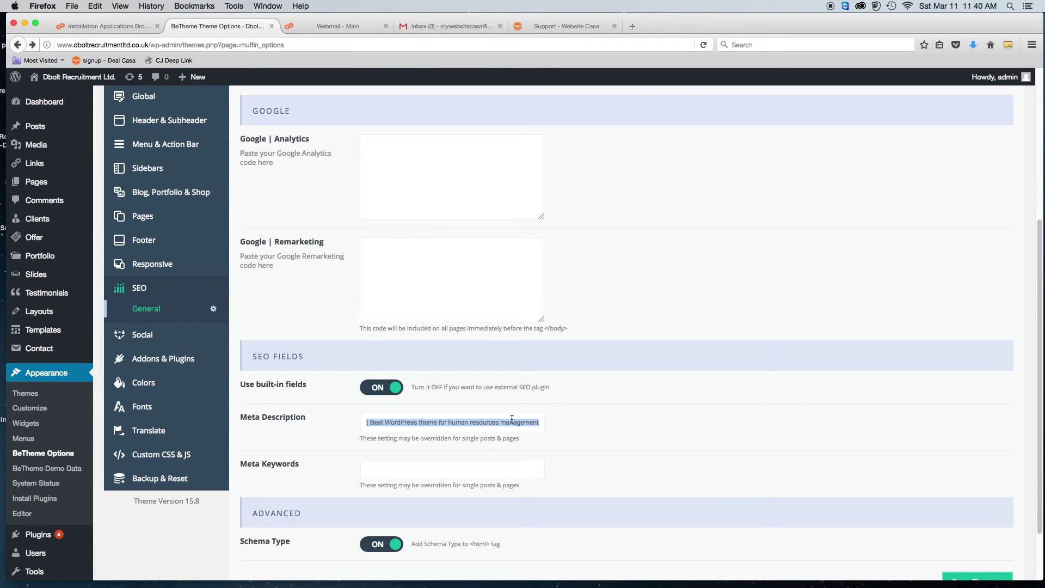
type("Dbolt Recruitment Ltd.")
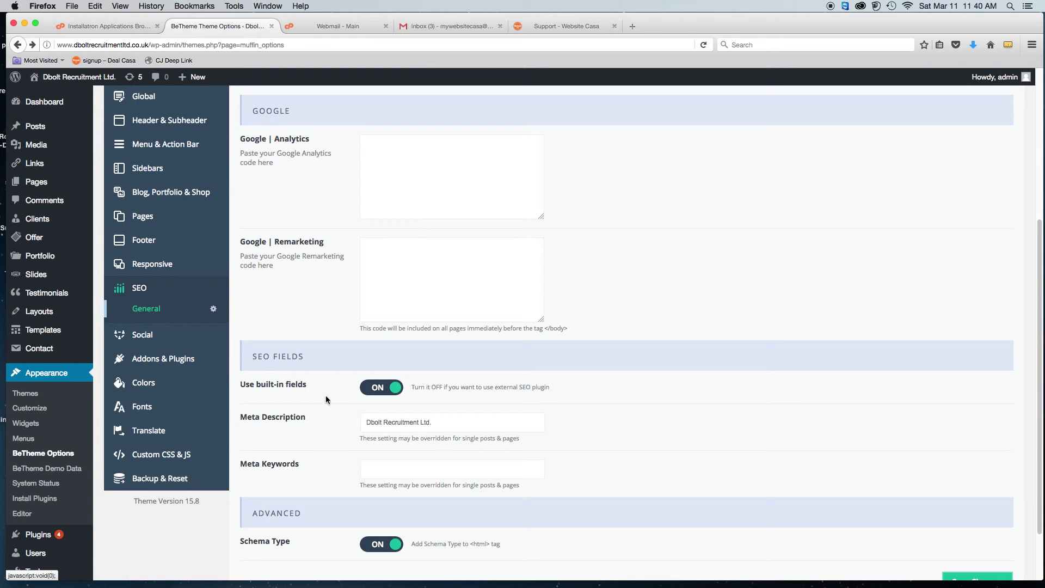
scroll(338, 245, "up", 5)
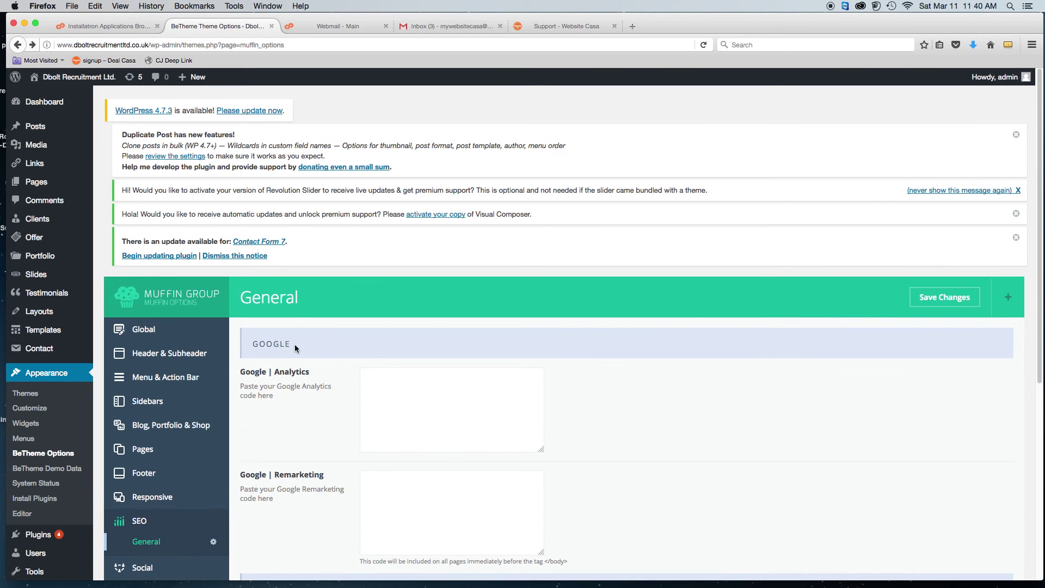
scroll(301, 344, "down", 4)
scroll(427, 258, "down", 4)
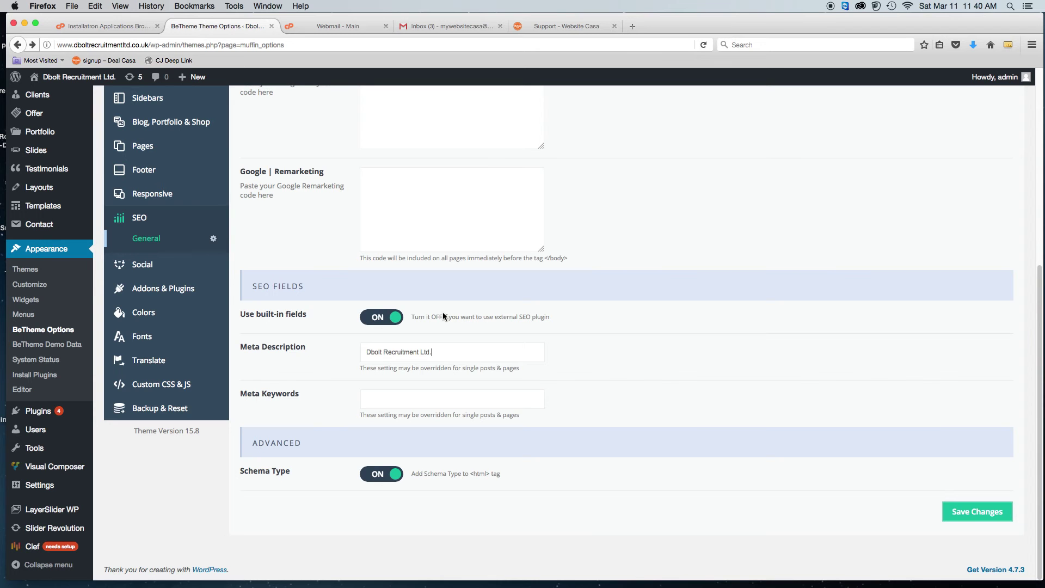
left_click_drag(432, 352, 280, 348)
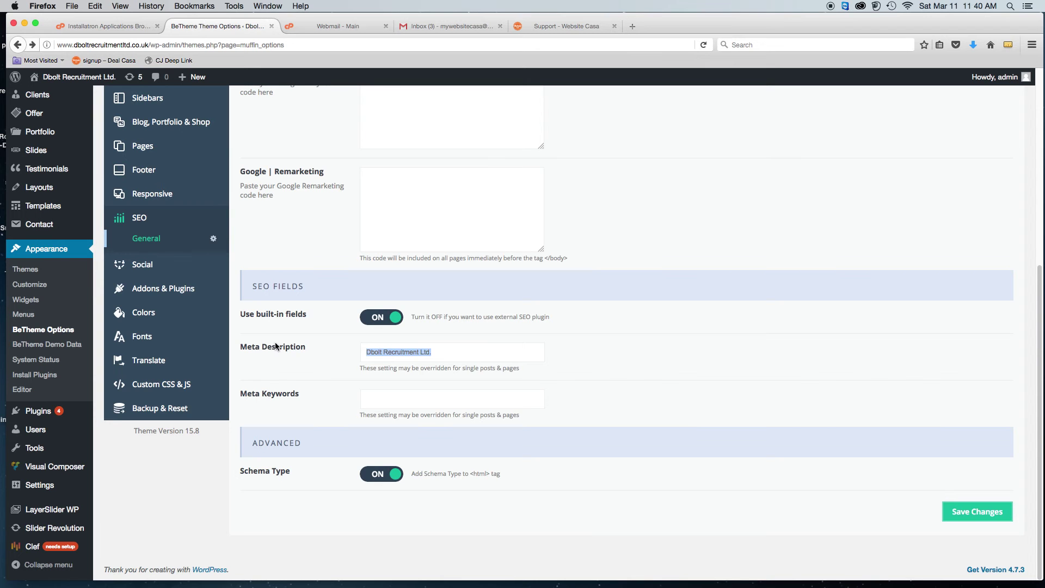
left_click(377, 402)
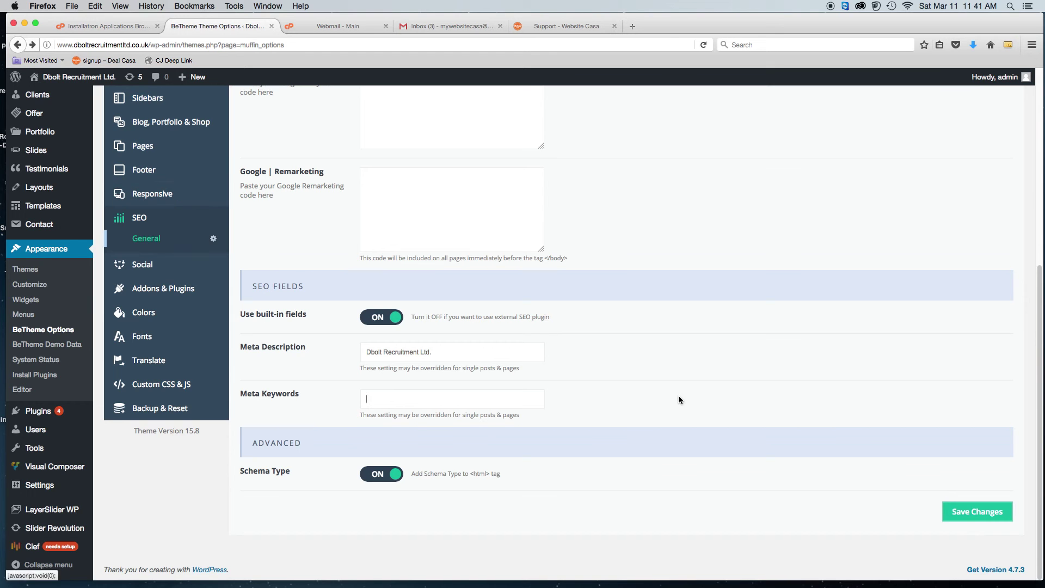
Save the SEO settings, open the homepage and look through it from header to footer
scroll(668, 387, "up", 1)
scroll(668, 387, "up", 8)
mouse_move(83, 78)
left_click(925, 297)
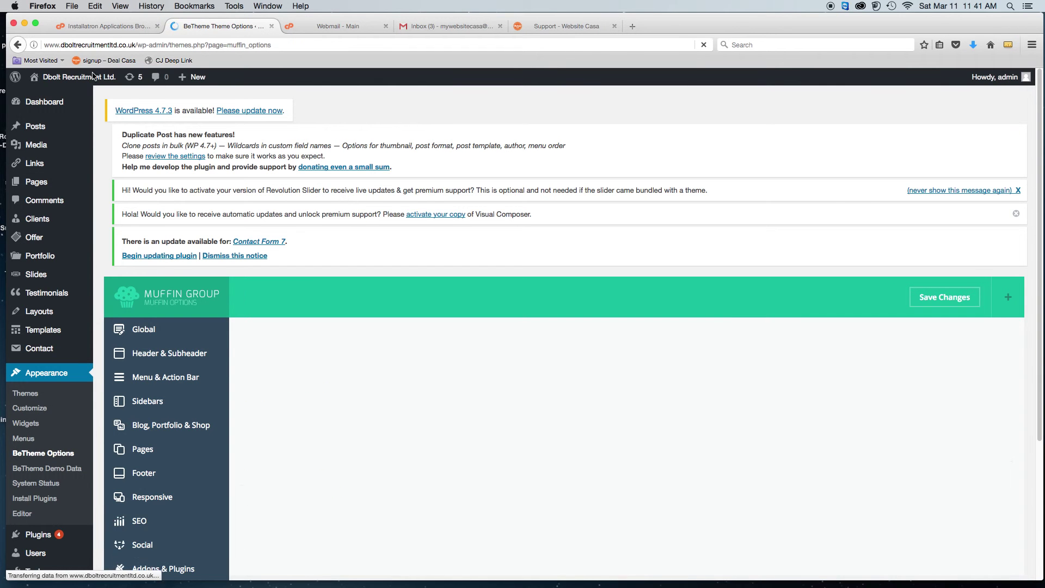
mouse_move(88, 80)
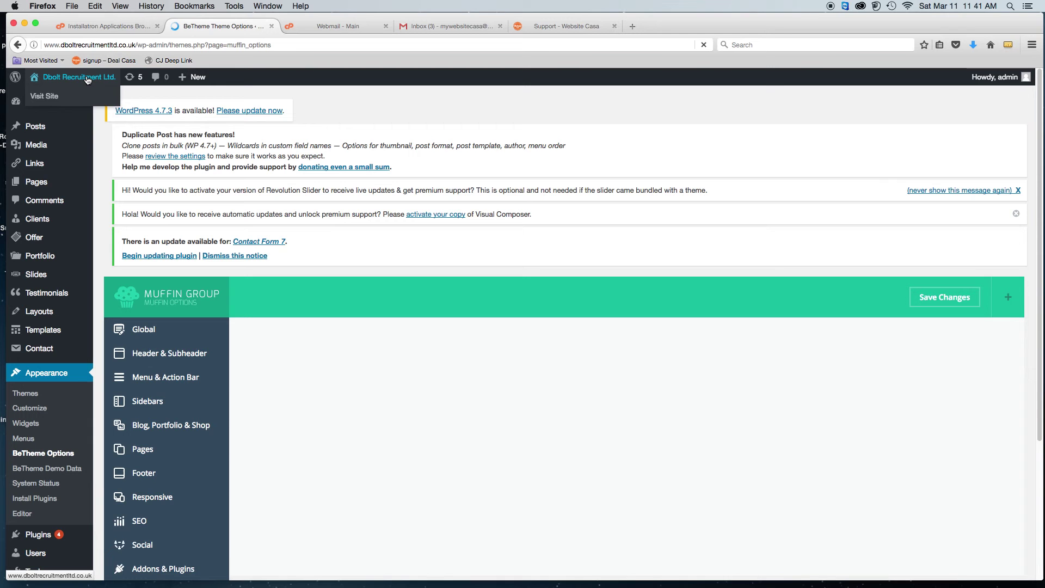
left_click(87, 80)
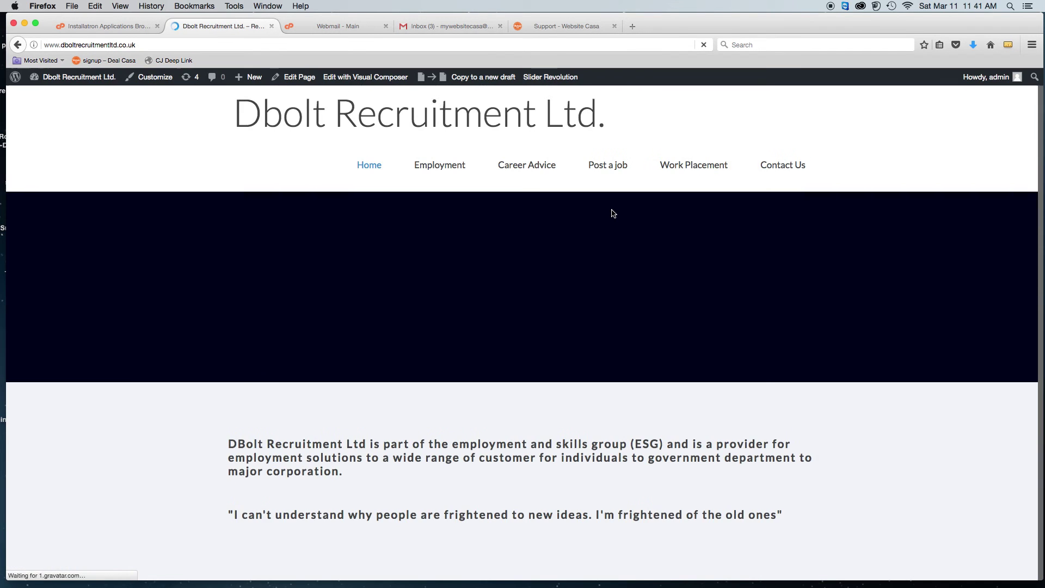
scroll(612, 212, "down", 10)
scroll(612, 213, "up", 10)
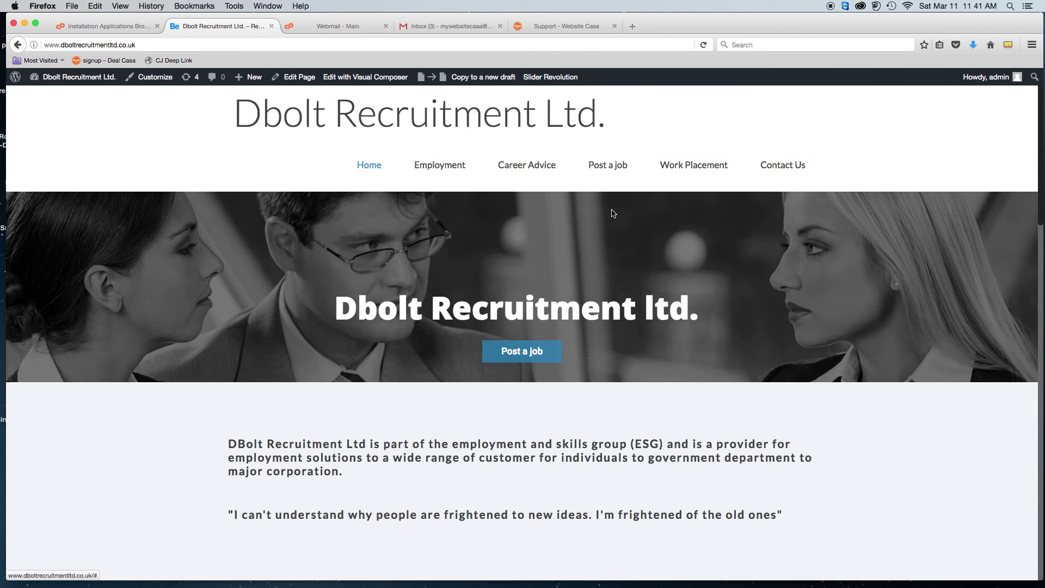
scroll(612, 212, "down", 9)
scroll(612, 214, "down", 3)
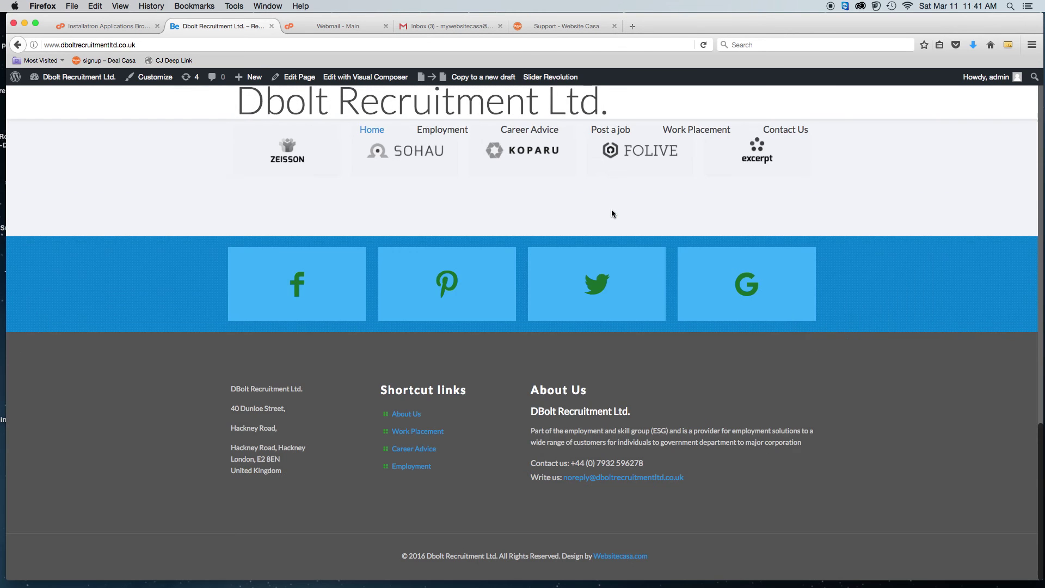
scroll(612, 214, "up", 10)
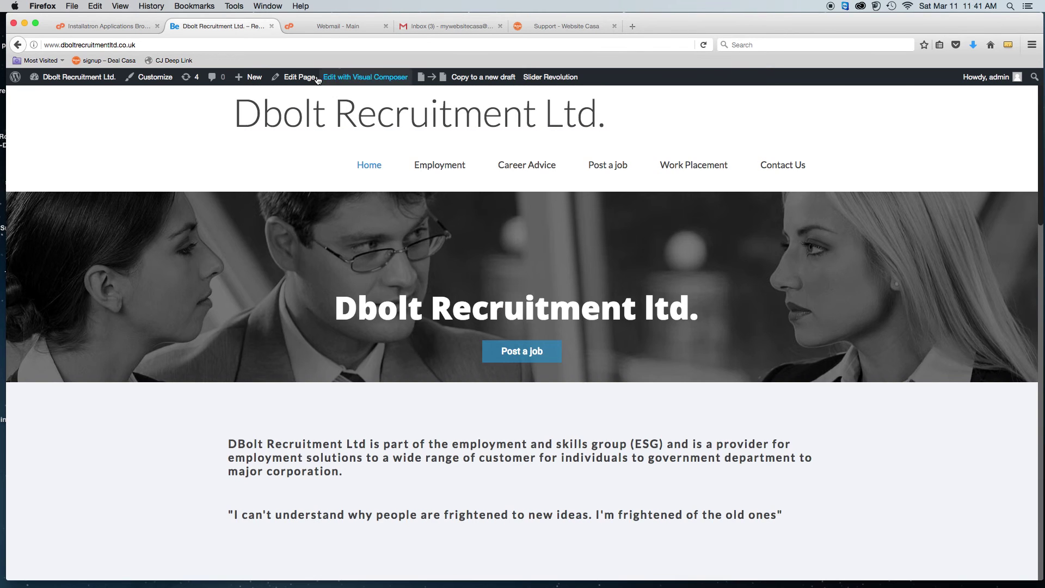
Open the Home page for editing and examine its SEO Title, Description and Keywords fields and its media and layout options
left_click(303, 81)
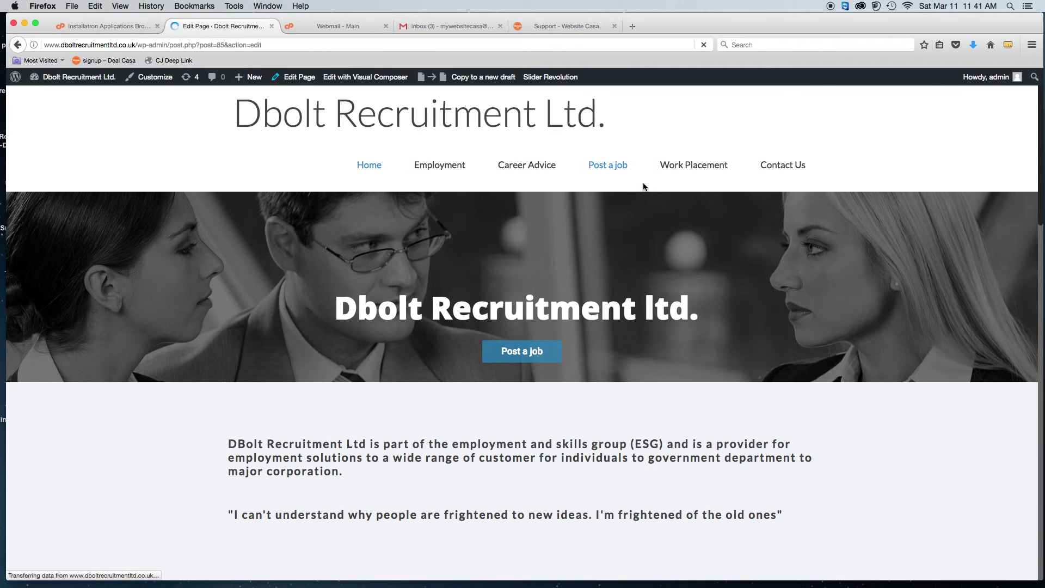
scroll(613, 298, "down", 15)
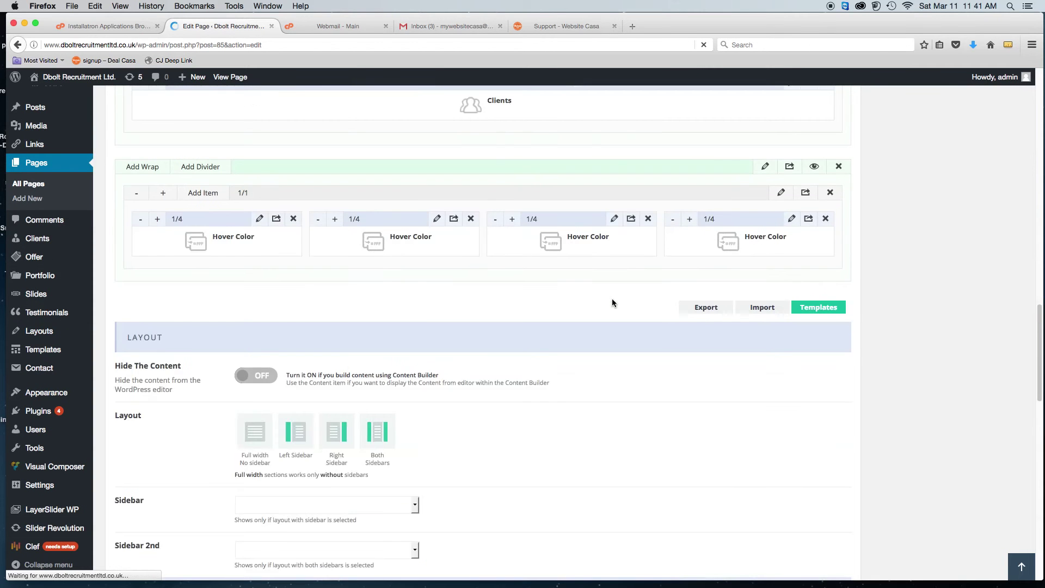
scroll(613, 303, "down", 12)
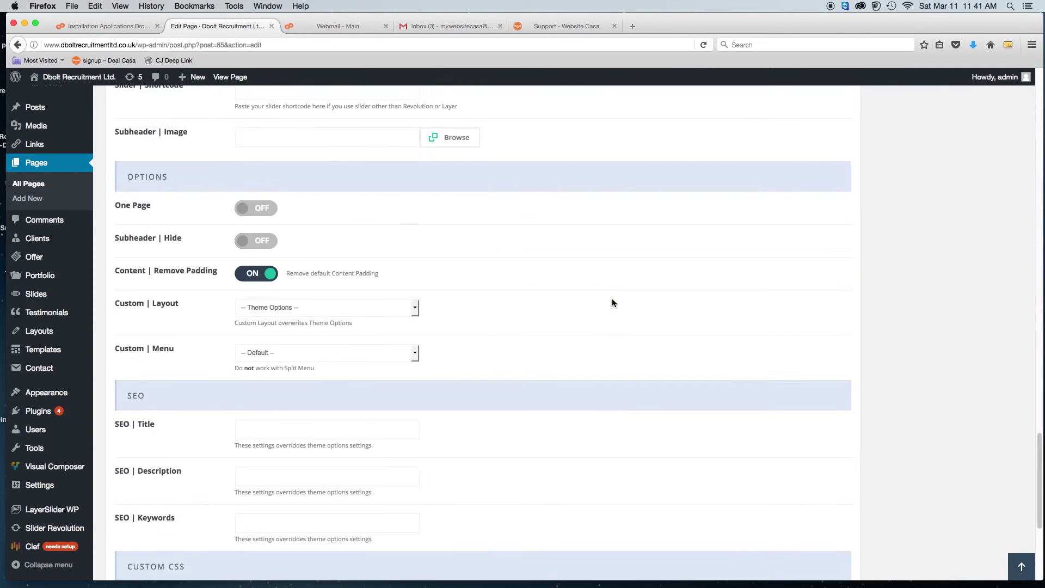
scroll(612, 303, "down", 1)
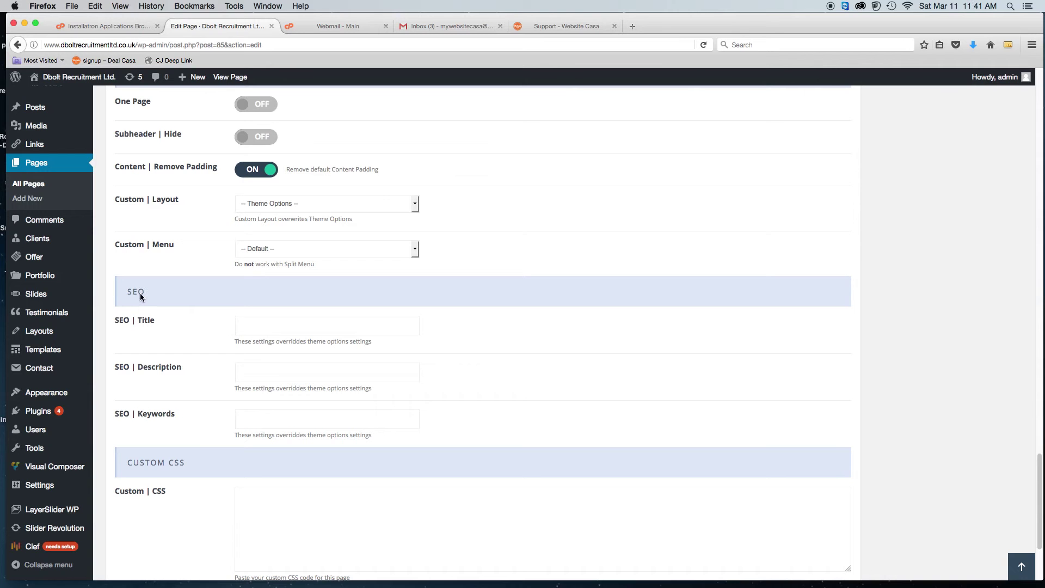
left_click(278, 325)
left_click(252, 370)
scroll(470, 404, "up", 15)
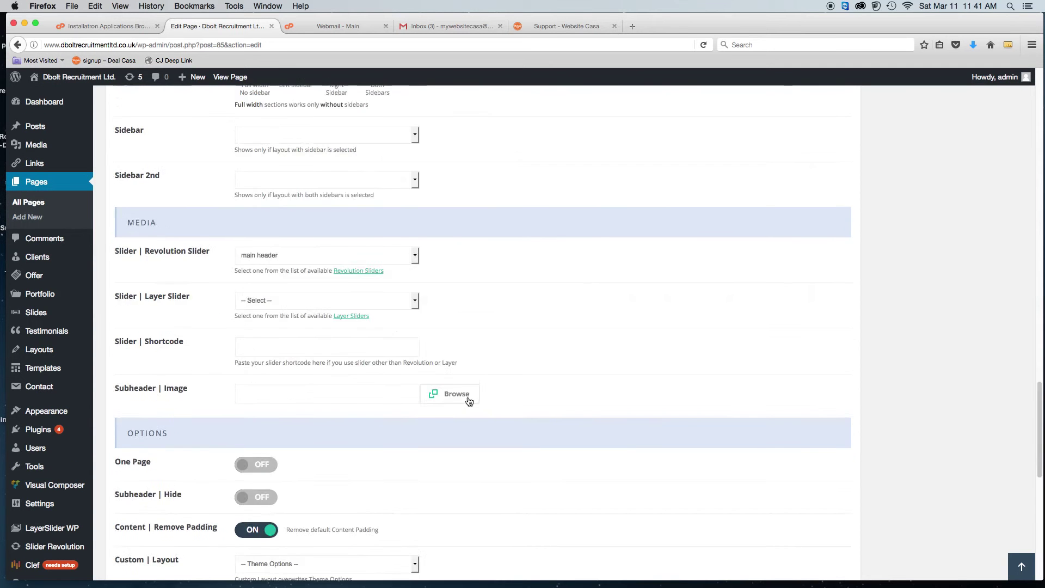
scroll(467, 394, "up", 5)
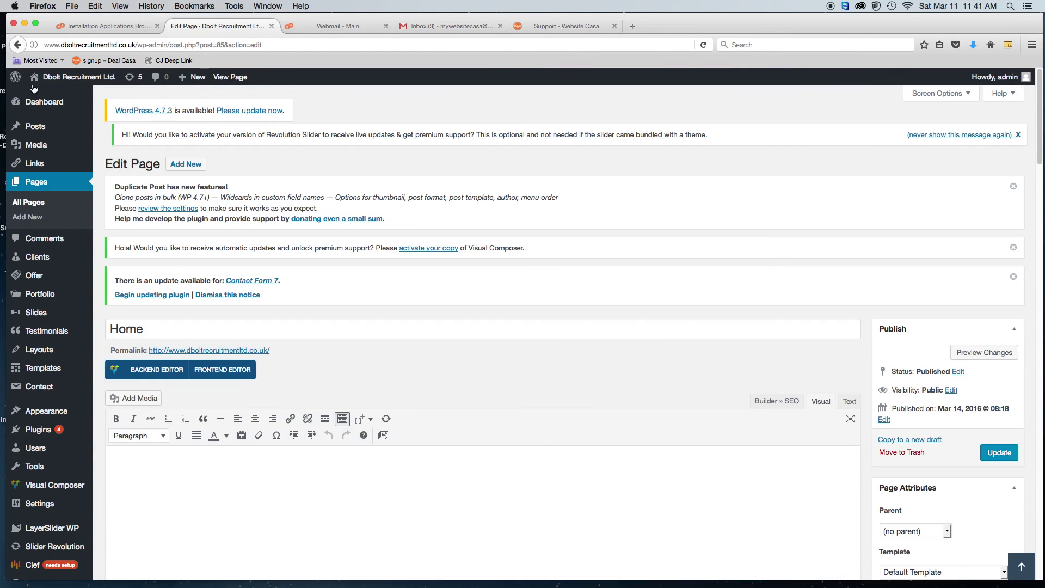
Leave the page editor through the live homepage, go to the admin dashboard and open BeTheme Options
left_click(67, 82)
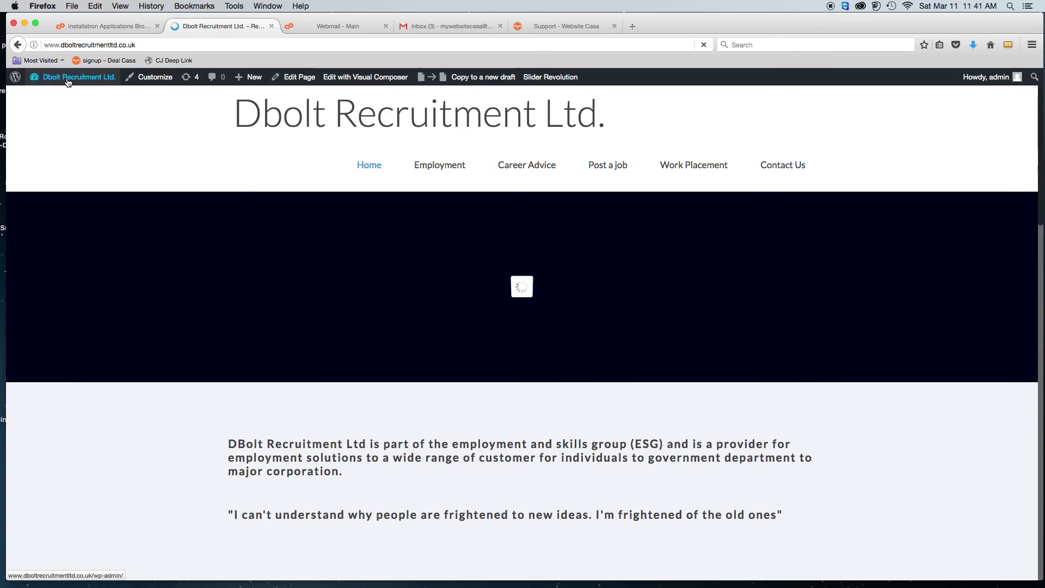
left_click(73, 79)
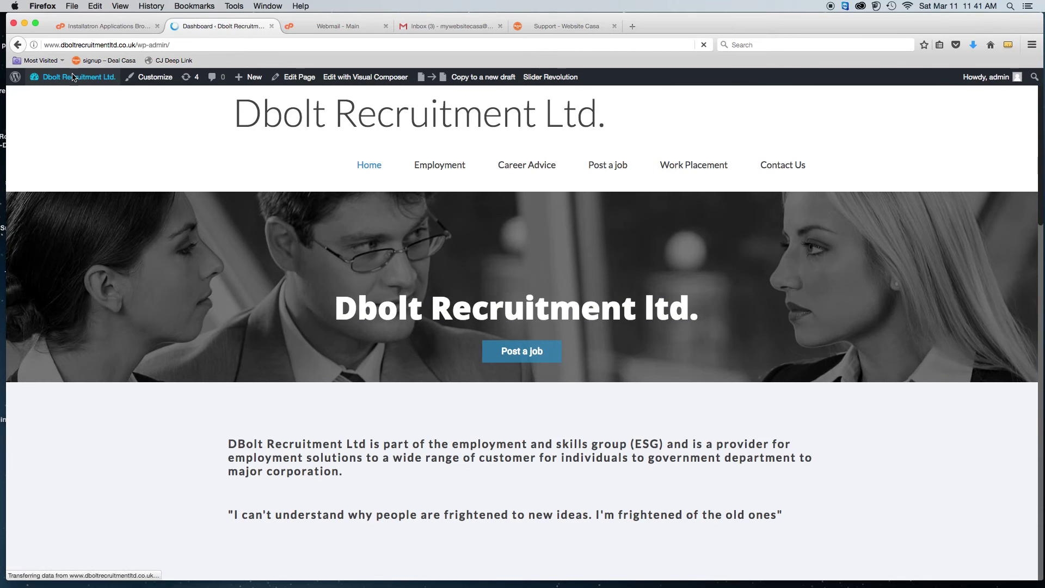
scroll(620, 252, "down", 5)
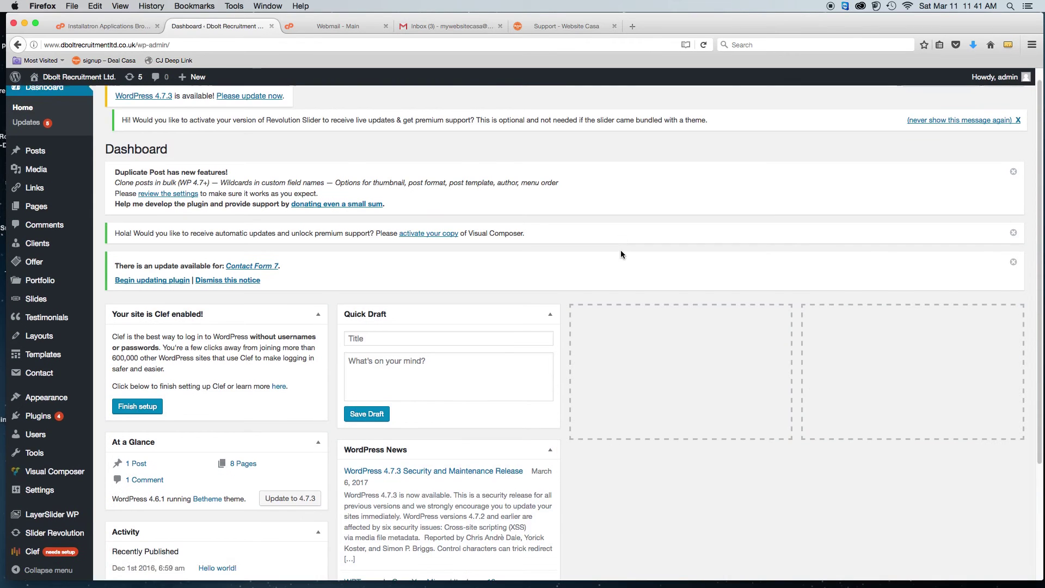
mouse_move(53, 393)
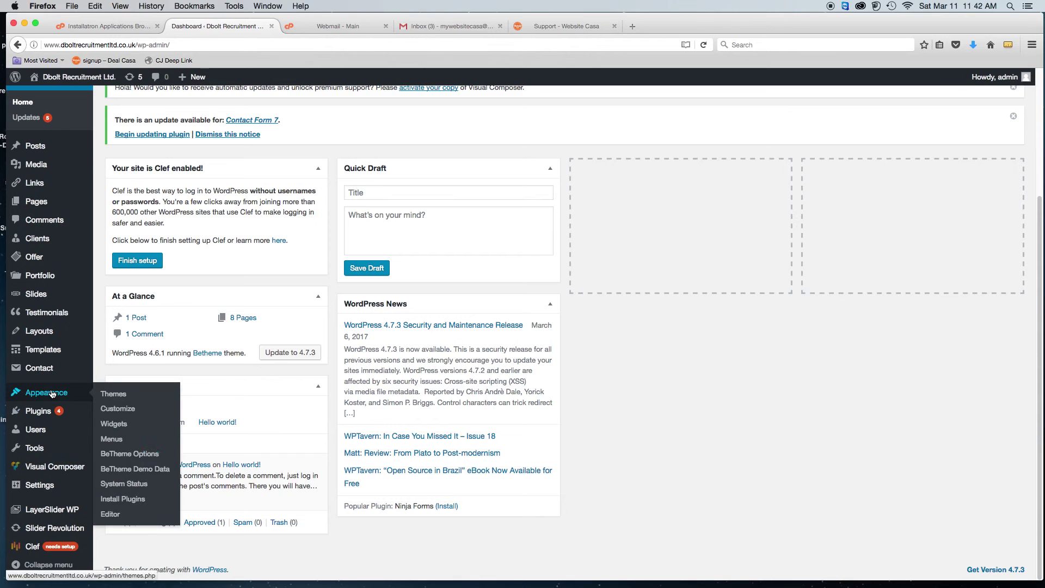
left_click(135, 460)
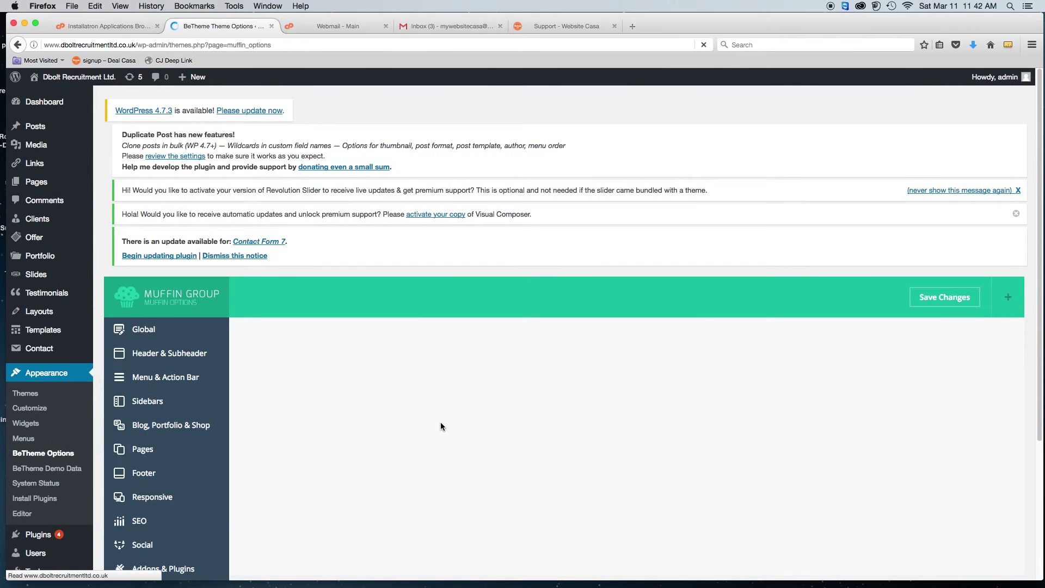
Open the Social settings and examine the new-window option and the profile link fields for Skype, Facebook and the other networks
scroll(441, 426, "down", 10)
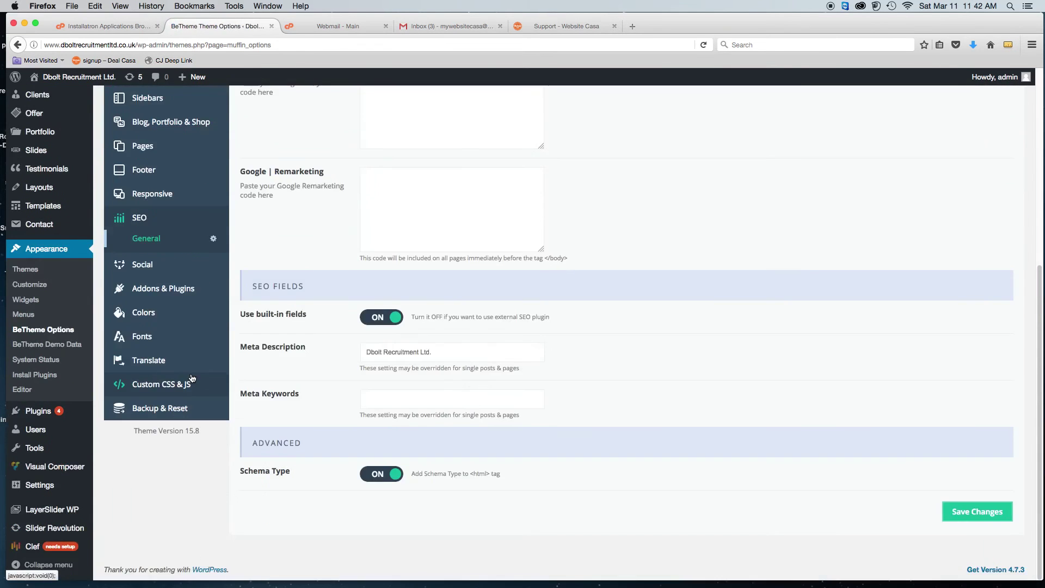
left_click(143, 266)
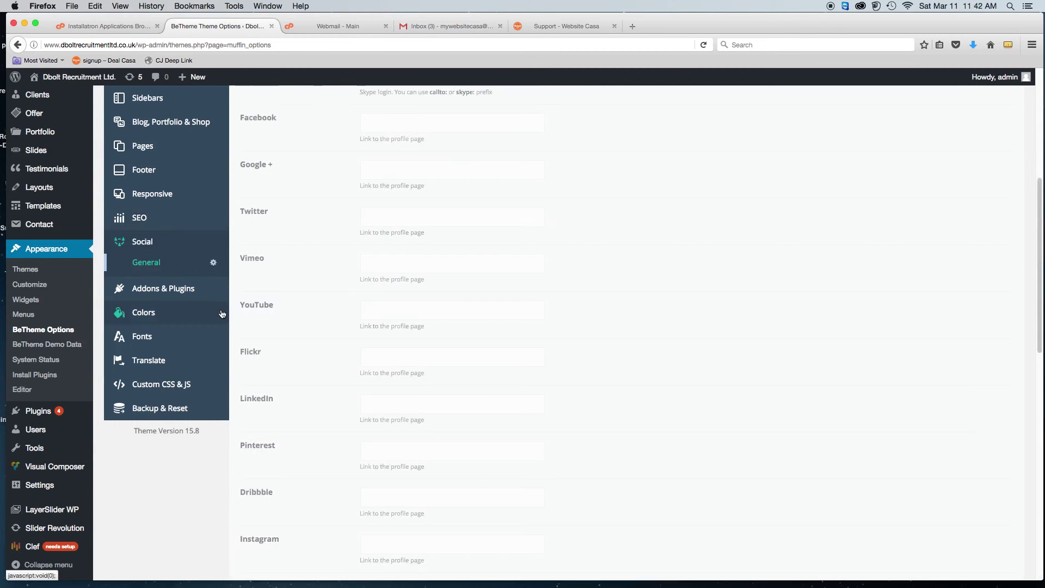
left_click(378, 125)
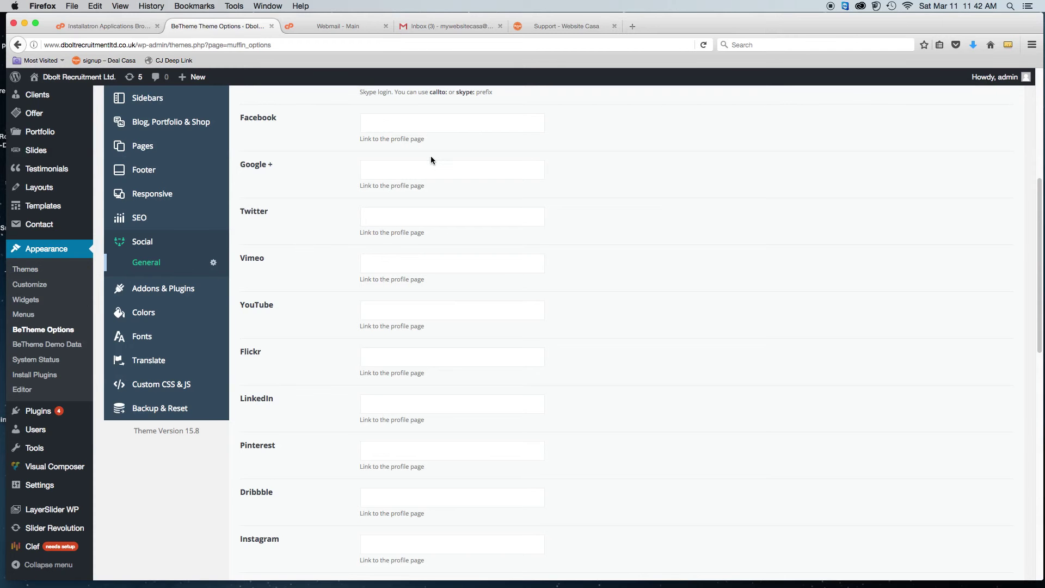
scroll(476, 256, "up", 5)
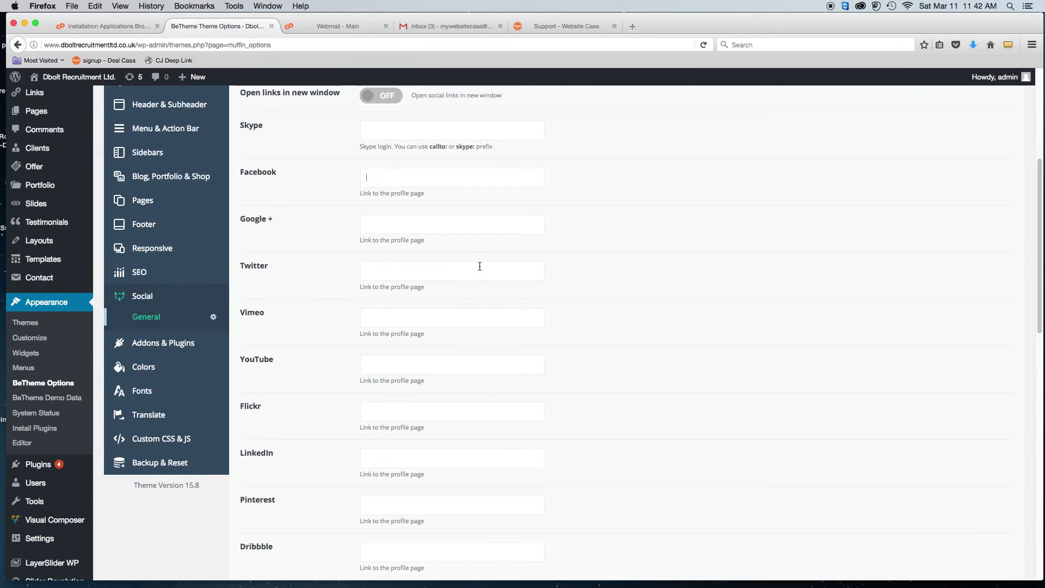
scroll(479, 267, "down", 8)
scroll(479, 270, "down", 5)
scroll(479, 270, "up", 15)
scroll(391, 311, "down", 2)
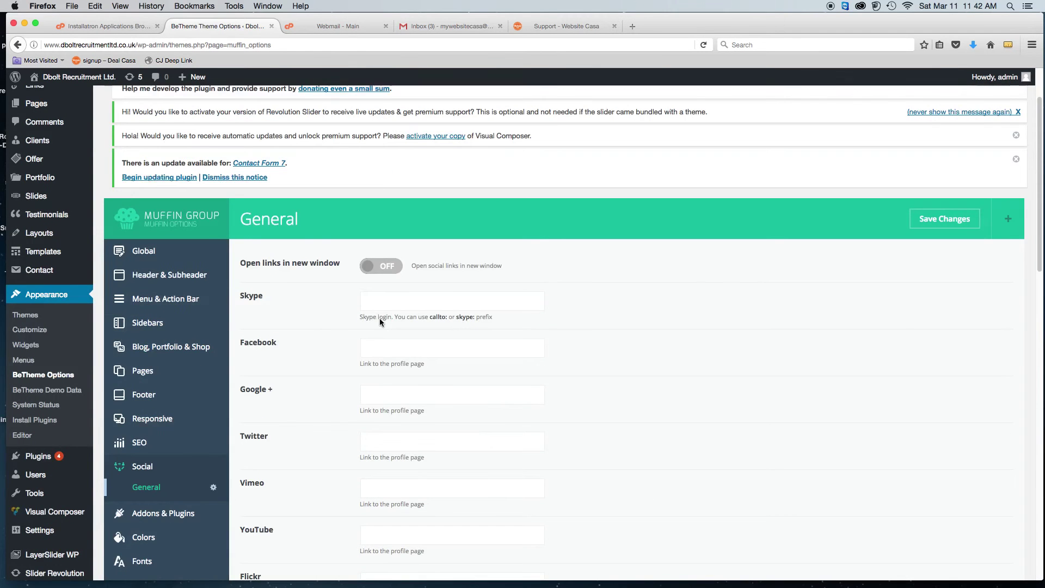
scroll(388, 499, "down", 2)
scroll(445, 460, "down", 8)
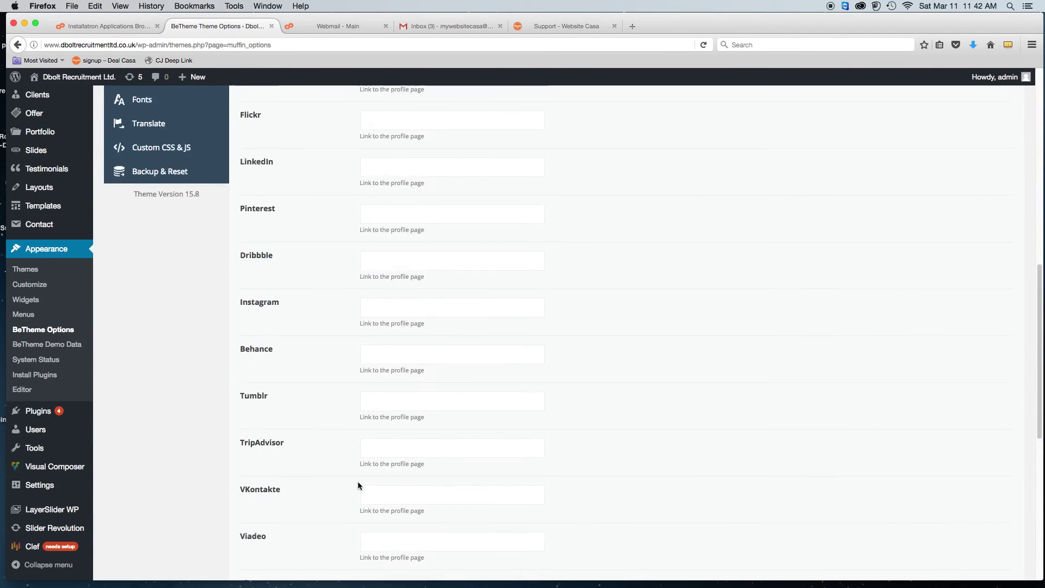
scroll(359, 446, "down", 5)
scroll(354, 327, "up", 15)
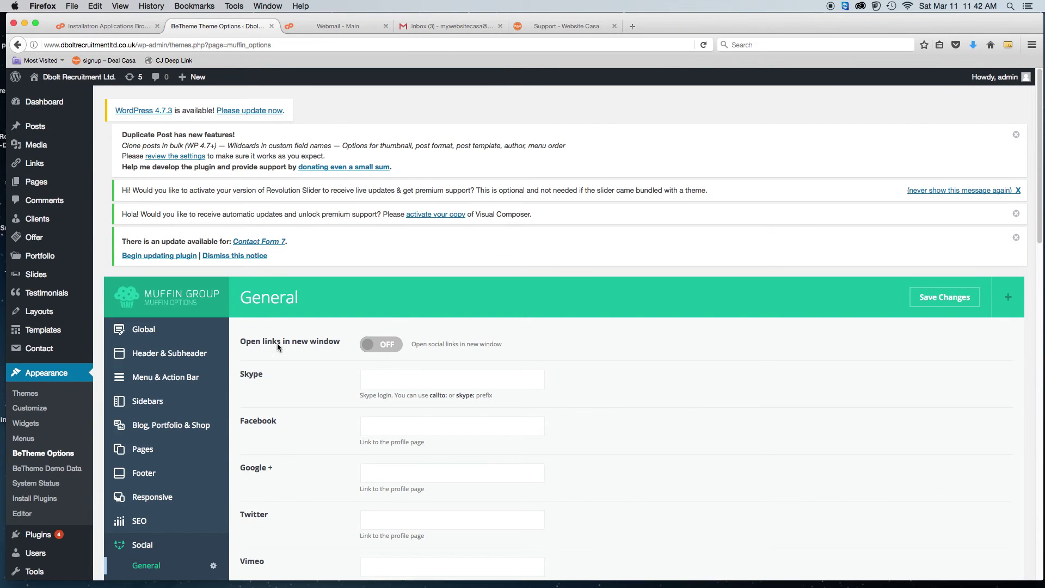
Open the general Colors settings, set the Theme Skin to Orange and save the changes
scroll(221, 399, "down", 4)
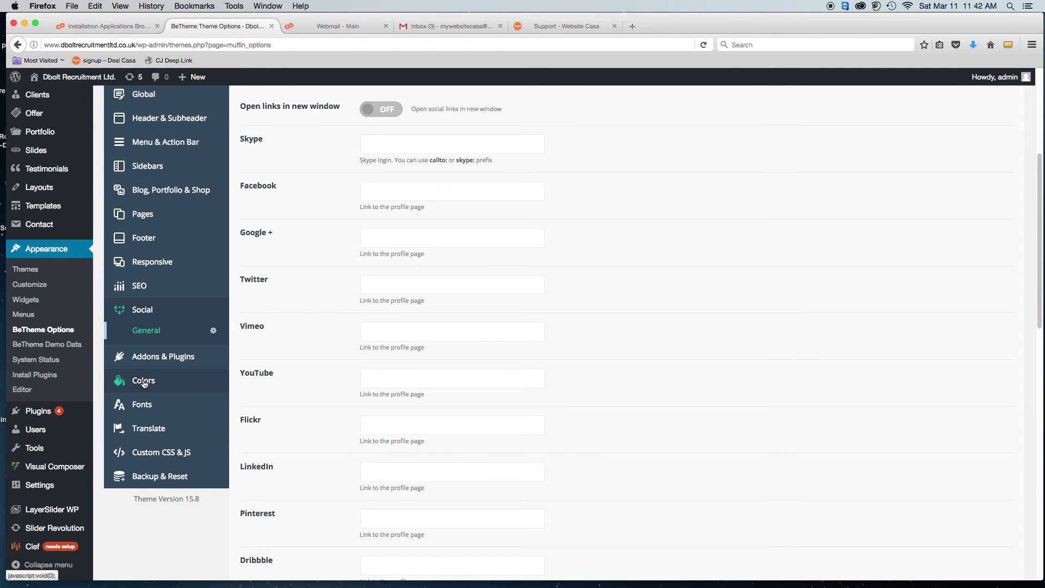
left_click(144, 382)
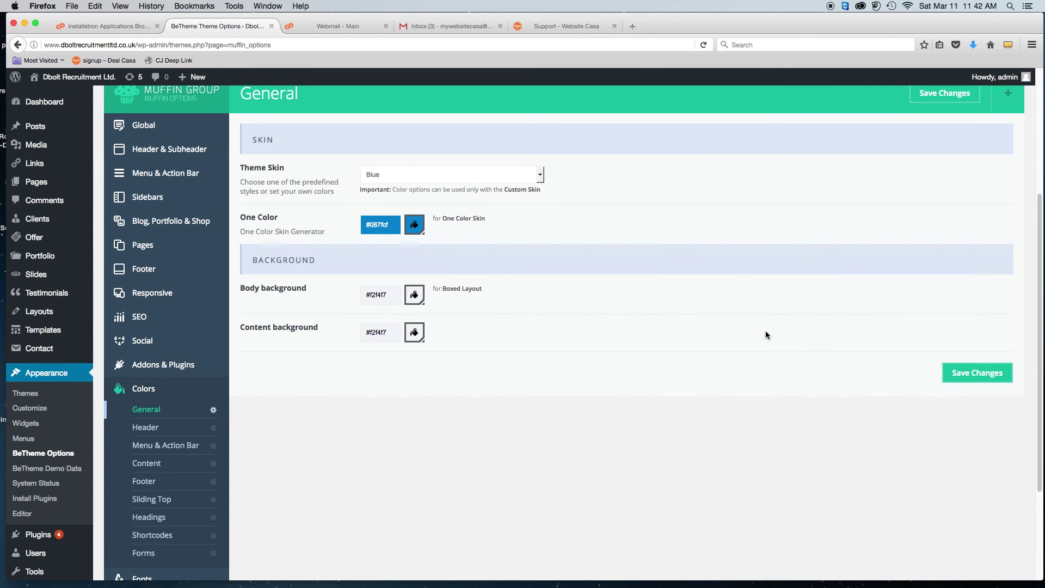
left_click_drag(289, 172, 240, 167)
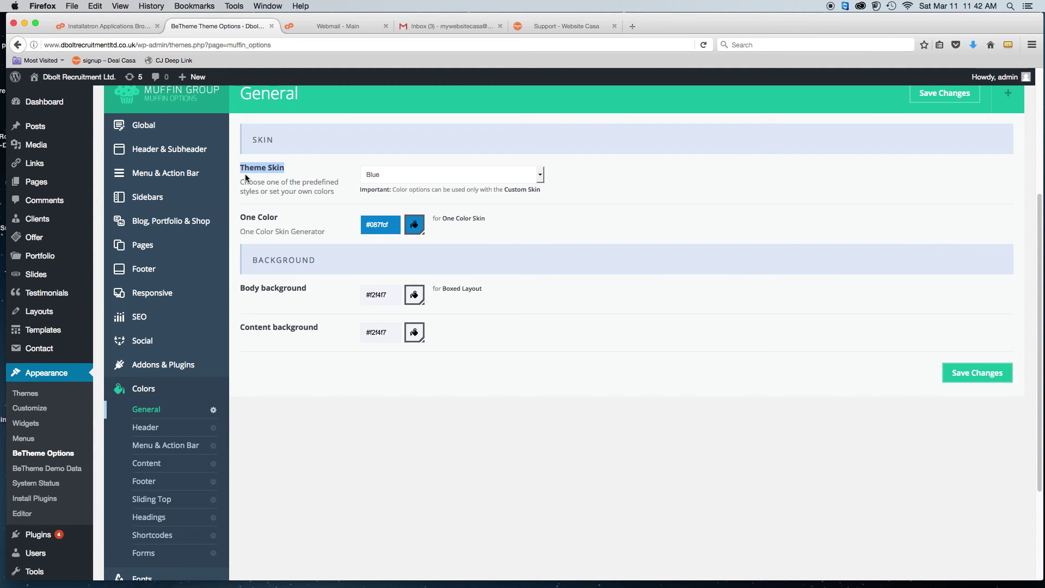
left_click(542, 175)
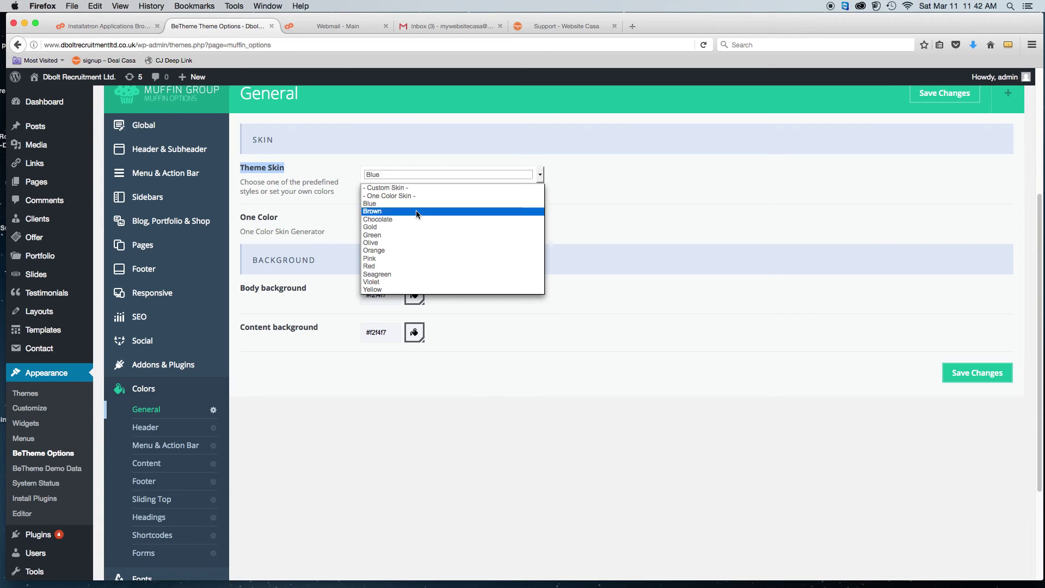
left_click(388, 250)
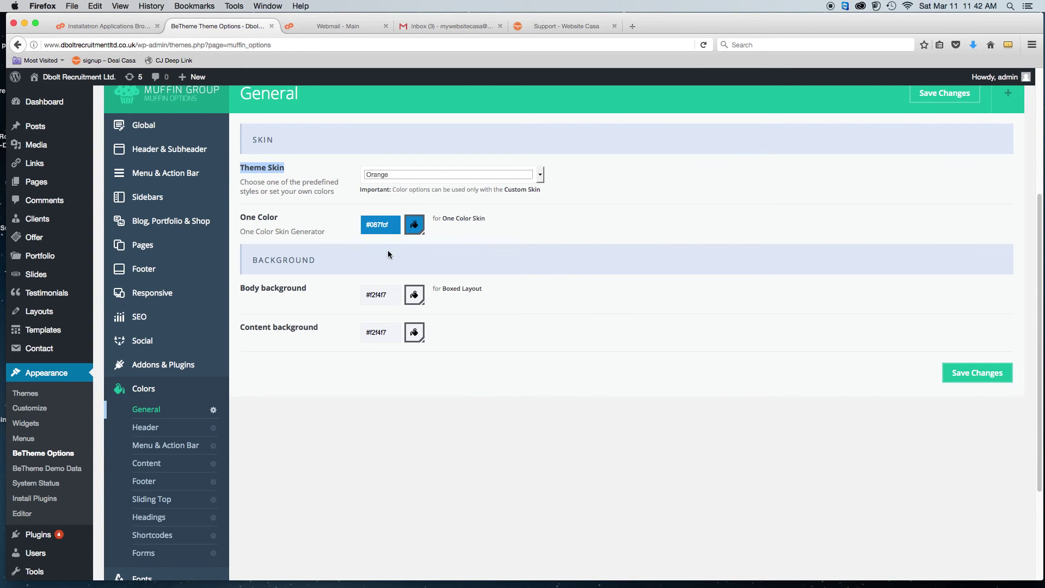
left_click(927, 99)
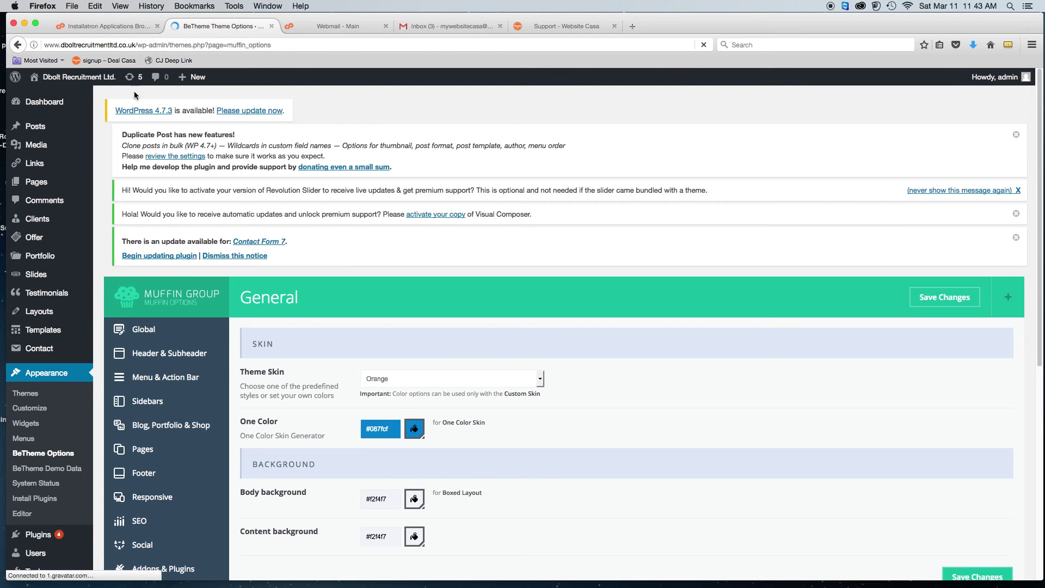
Open the live homepage and check the theme skin's accent color on the menu, buttons and footer links
left_click(83, 81)
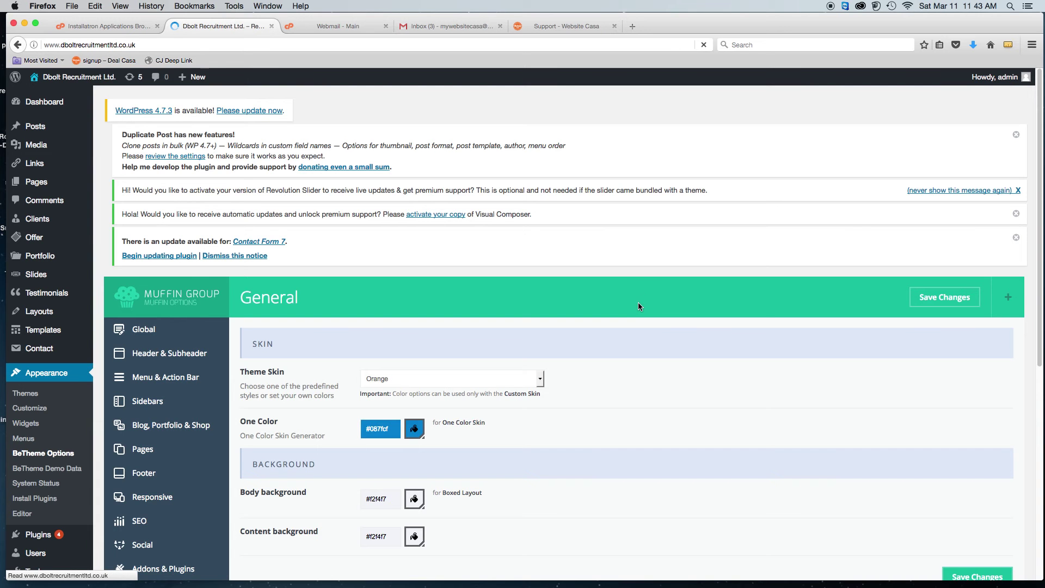
scroll(640, 307, "down", 15)
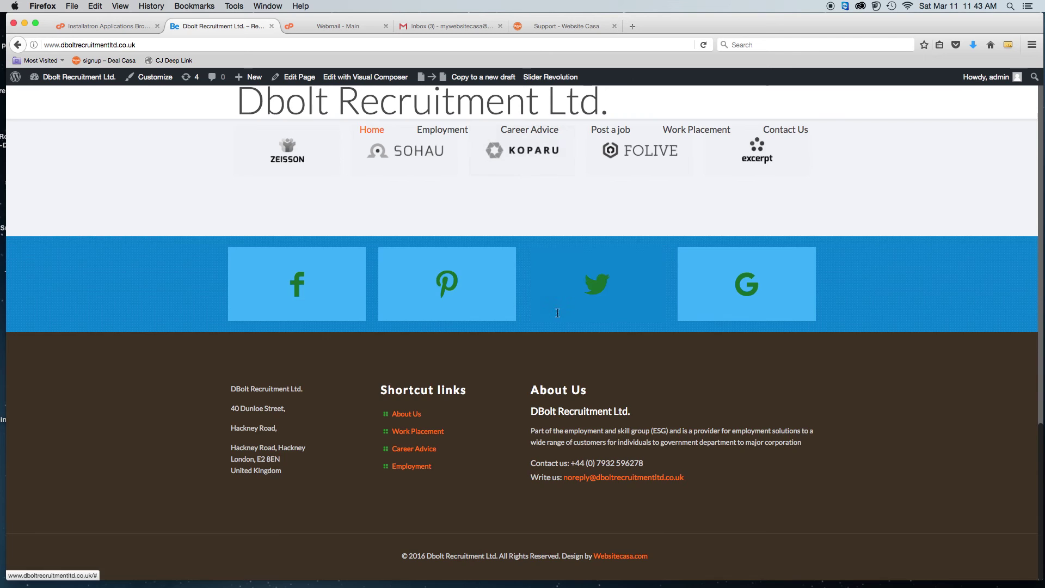
scroll(558, 314, "up", 15)
scroll(425, 443, "down", 15)
scroll(432, 457, "up", 15)
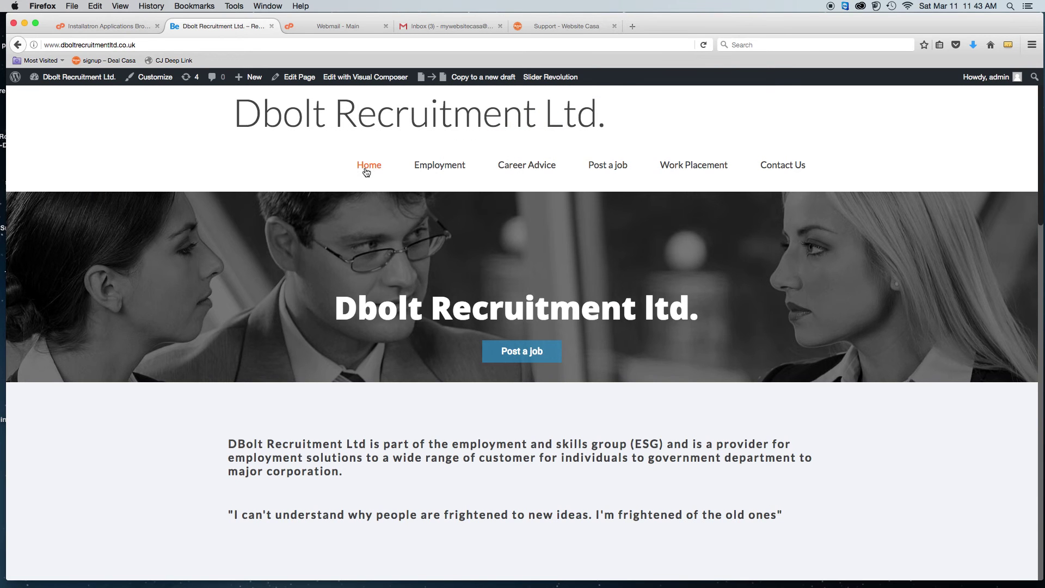
scroll(687, 430, "down", 15)
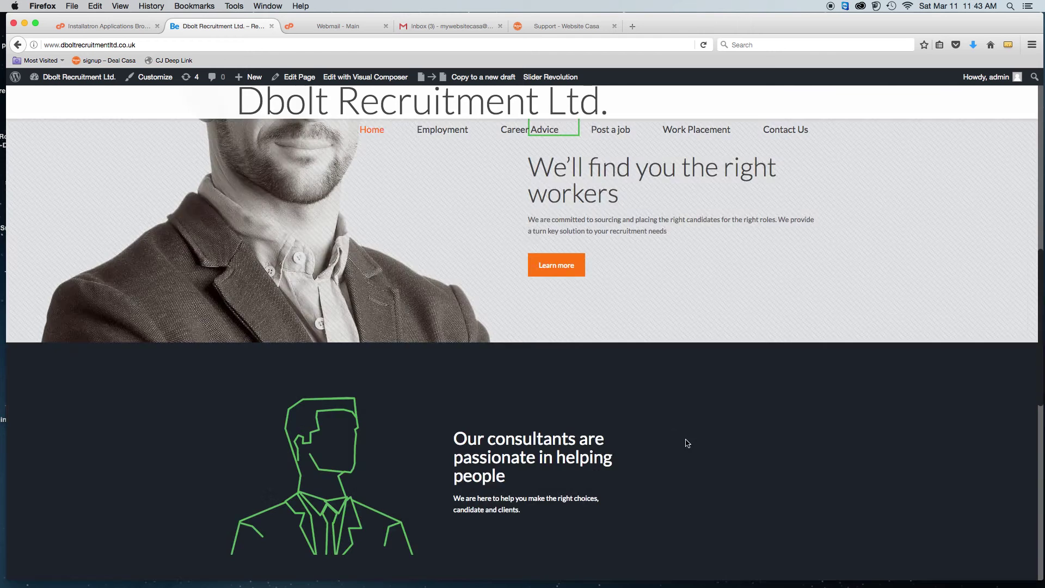
scroll(686, 440, "up", 15)
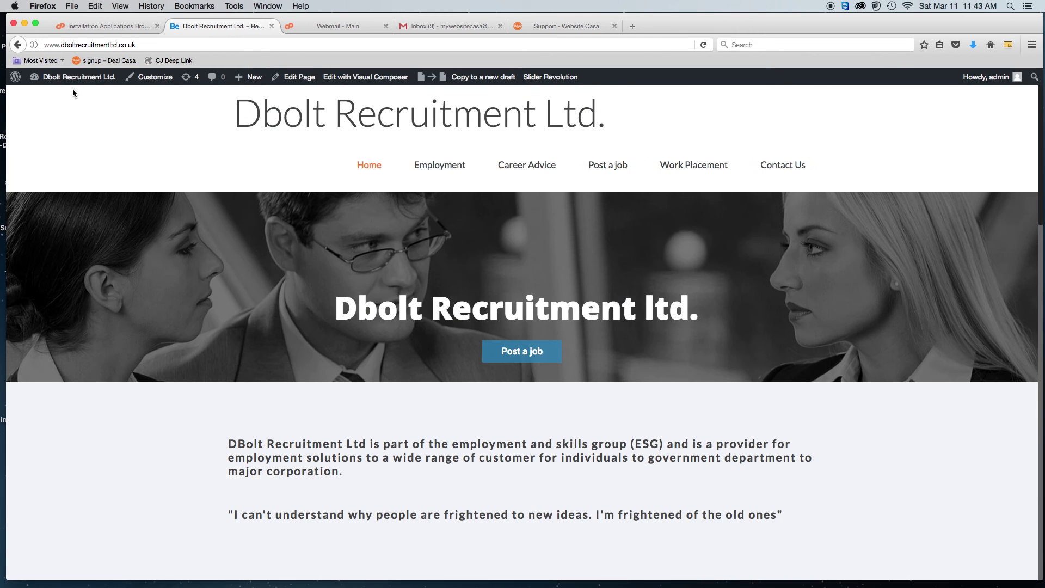
Return to the general Colors settings in BeTheme Options and set the Theme Skin to Blue
left_click(76, 79)
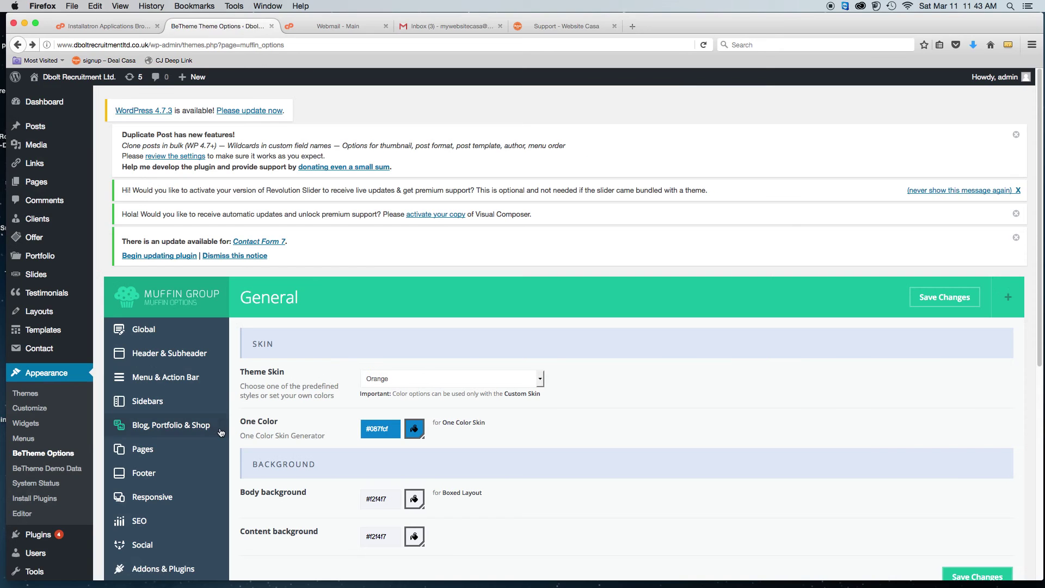
left_click(396, 382)
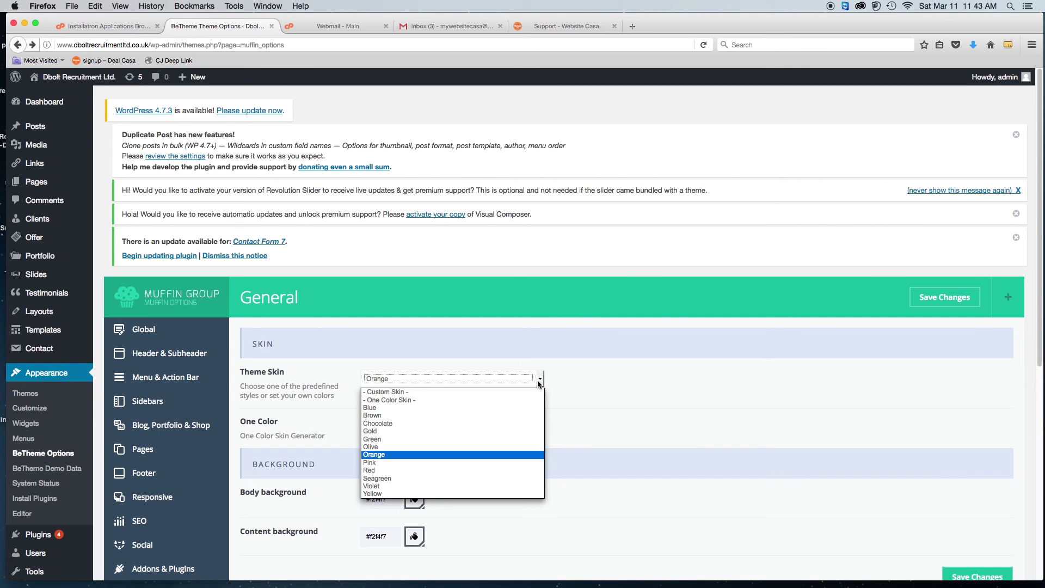
left_click(434, 407)
Set the Theme Skin to Custom Skin and look over the One Color and background options and the Colors subsections
left_click(541, 380)
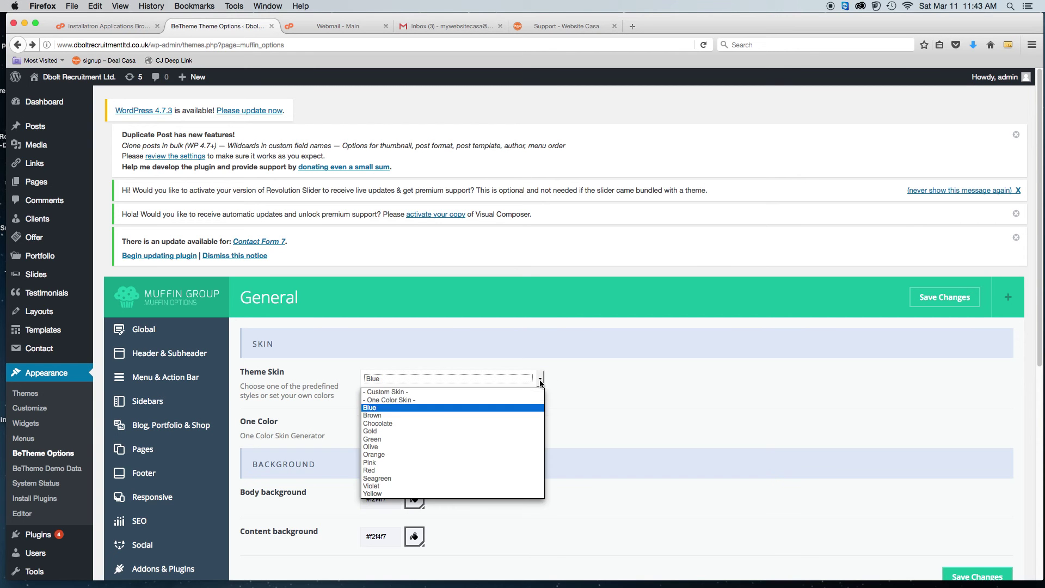
left_click(444, 392)
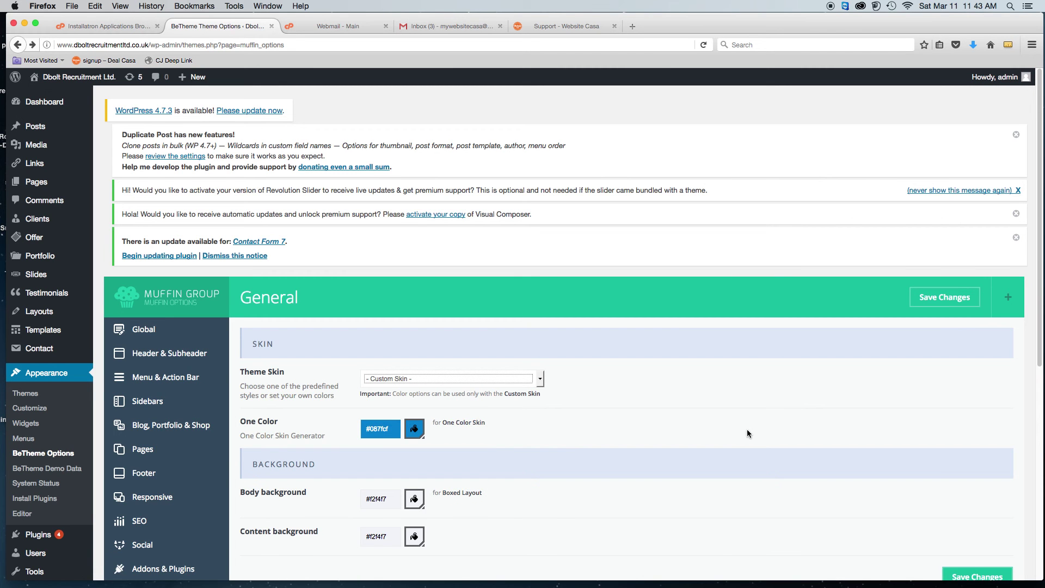
scroll(747, 430, "down", 5)
scroll(742, 427, "down", 3)
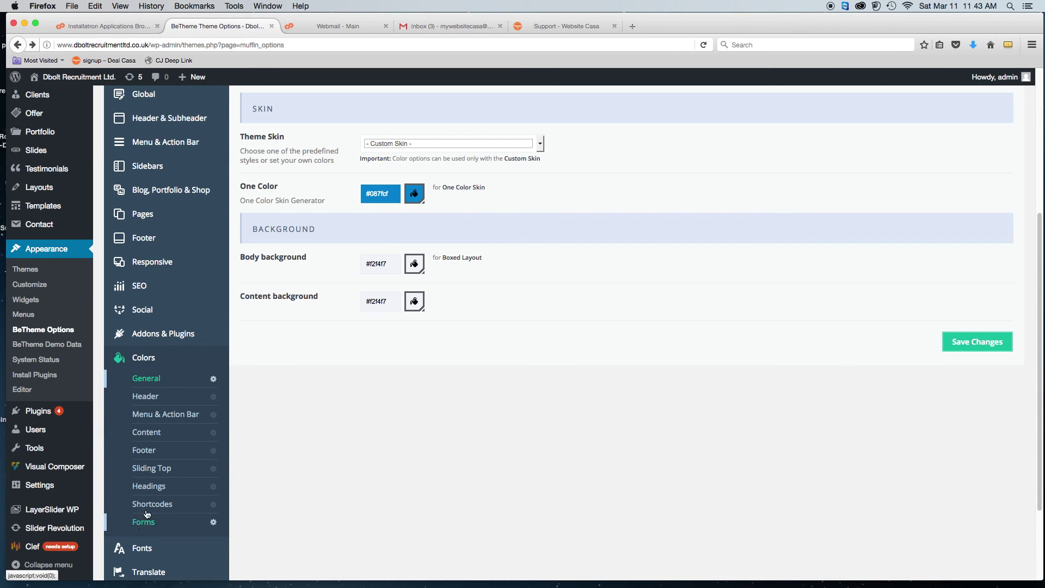
scroll(463, 272, "up", 4)
scroll(464, 272, "up", 3)
scroll(506, 432, "down", 7)
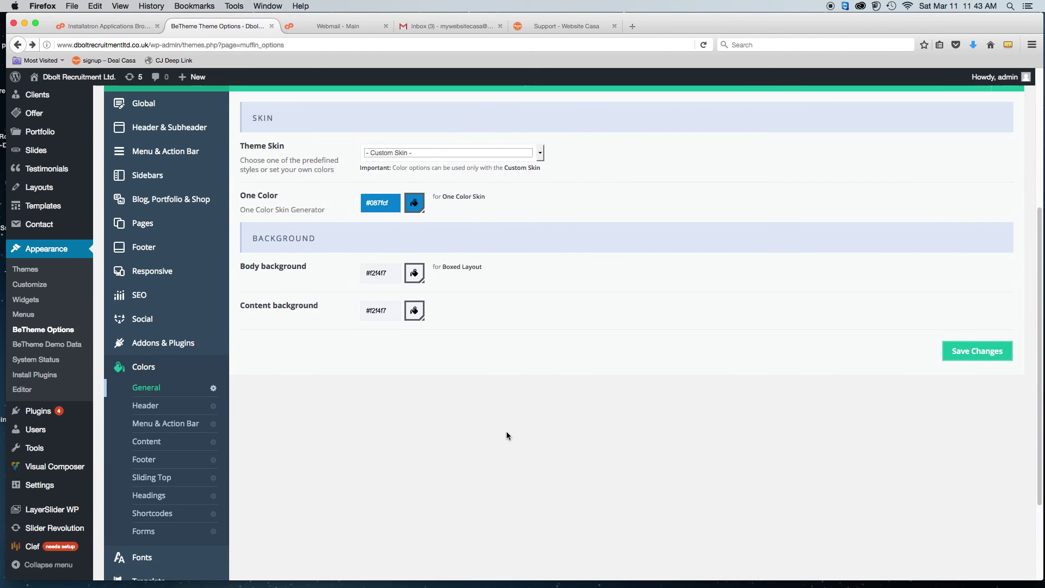
Open the Header color settings and look over the header, top bar, search and subheader color options
left_click(151, 402)
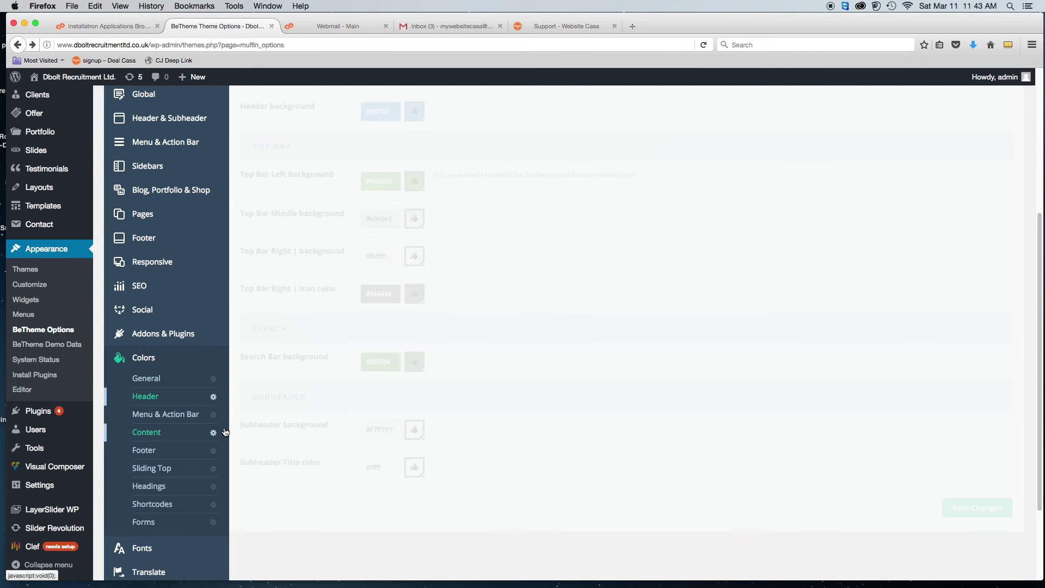
scroll(372, 427, "up", 7)
scroll(387, 394, "down", 10)
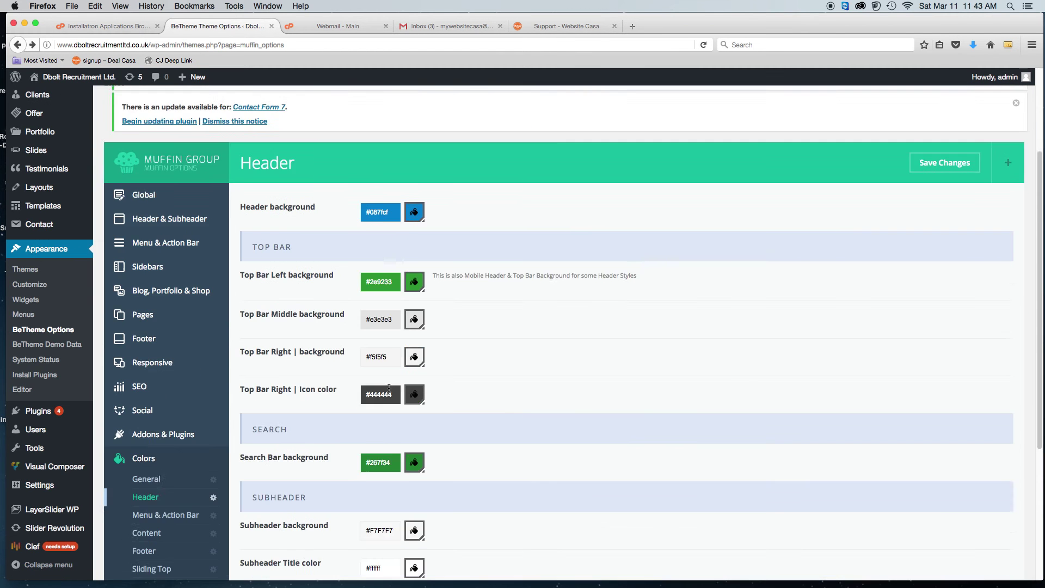
scroll(388, 387, "up", 5)
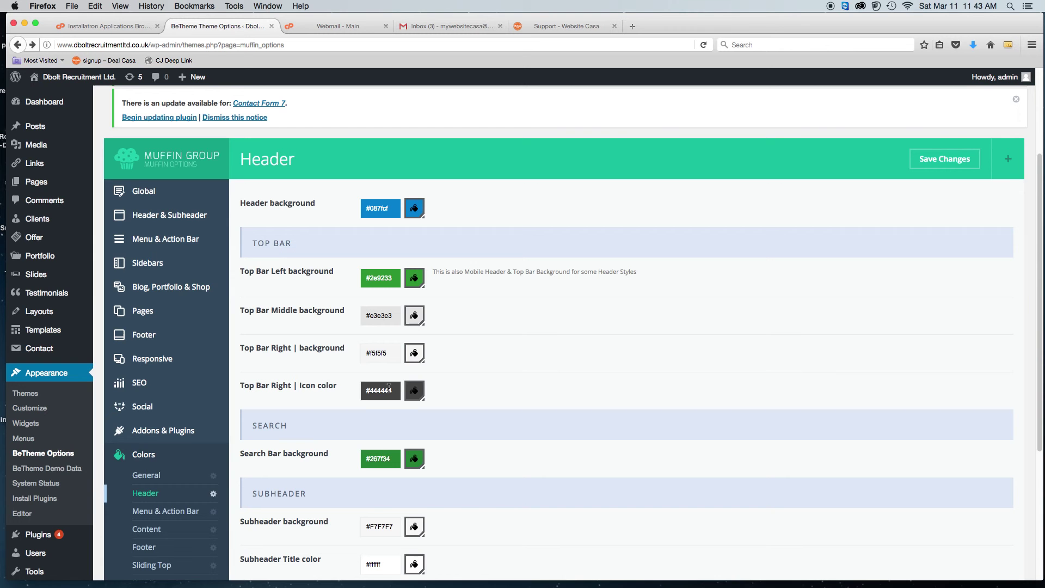
scroll(389, 388, "down", 4)
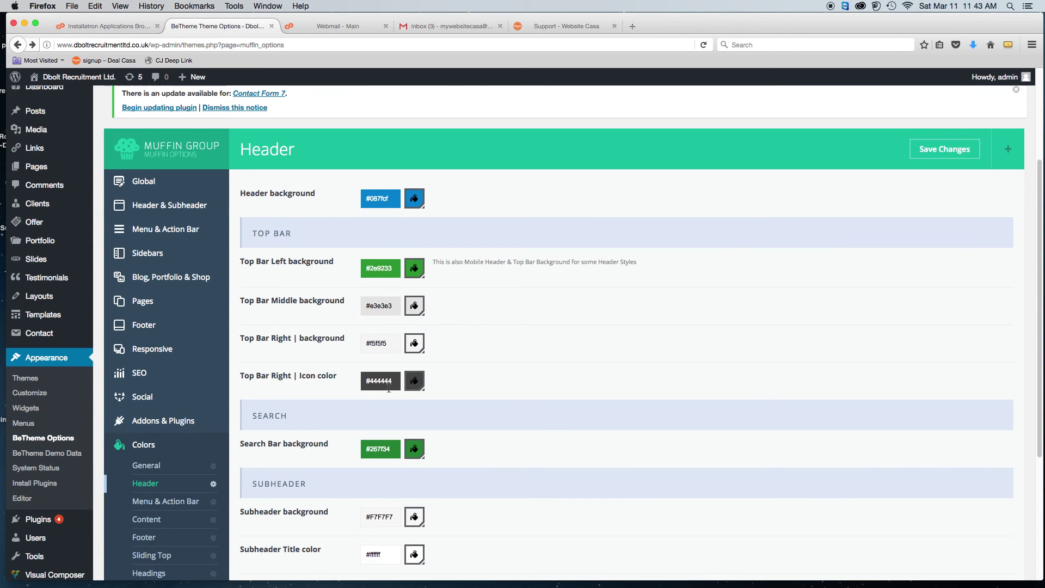
scroll(389, 387, "up", 4)
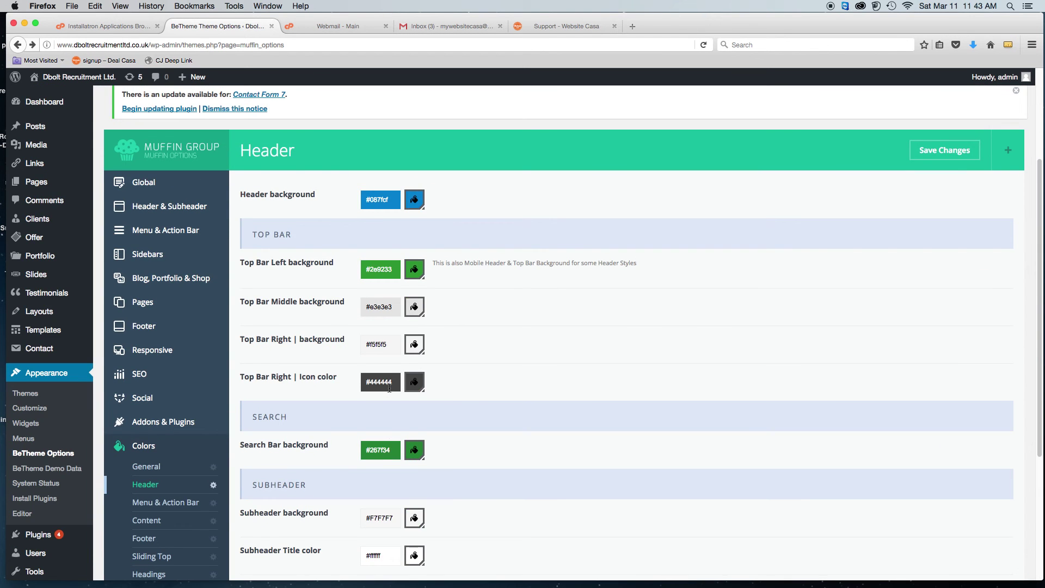
Return to the general Colors settings, set the Theme Skin to Blue and save the changes
left_click(158, 468)
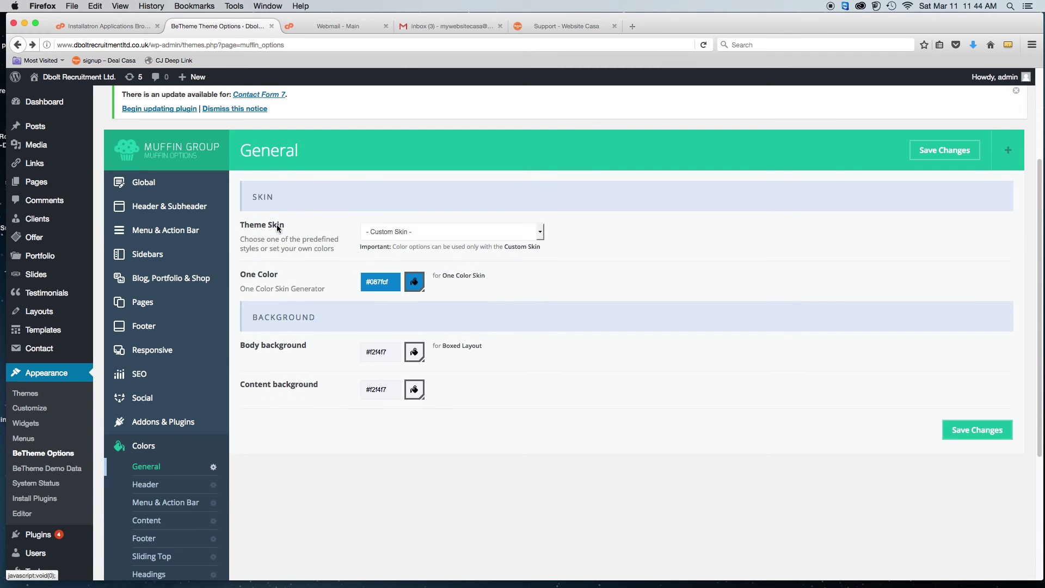
left_click(543, 233)
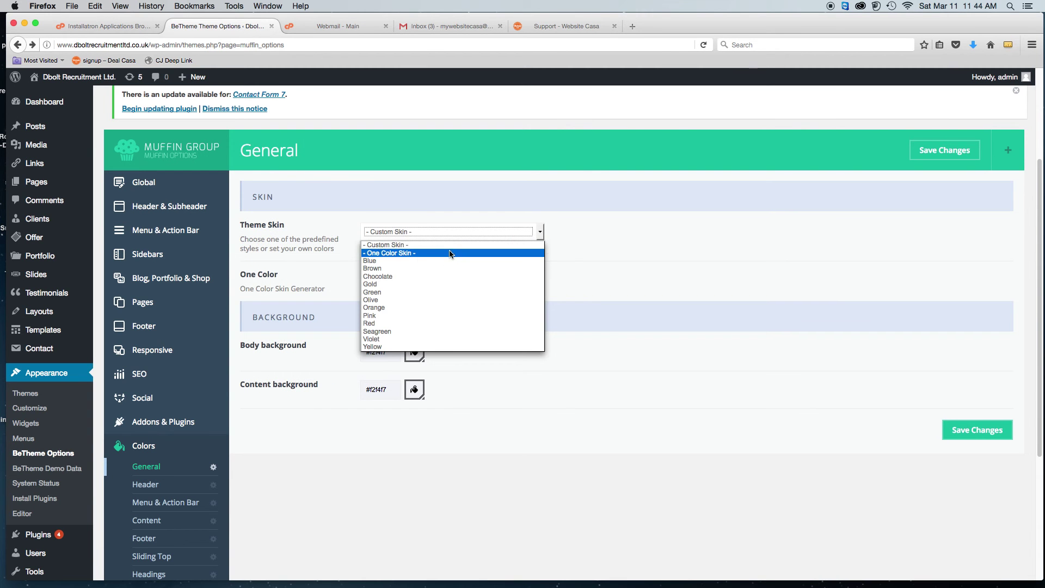
left_click(384, 262)
left_click(986, 431)
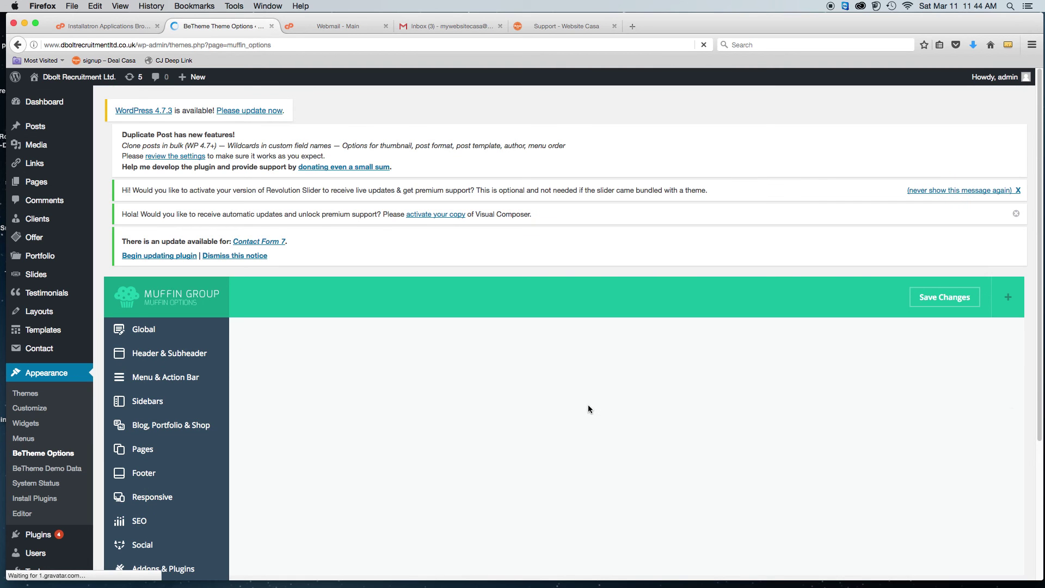
Open the Backup & Reset settings and review the export, import and reset options for the theme settings
scroll(545, 419, "down", 6)
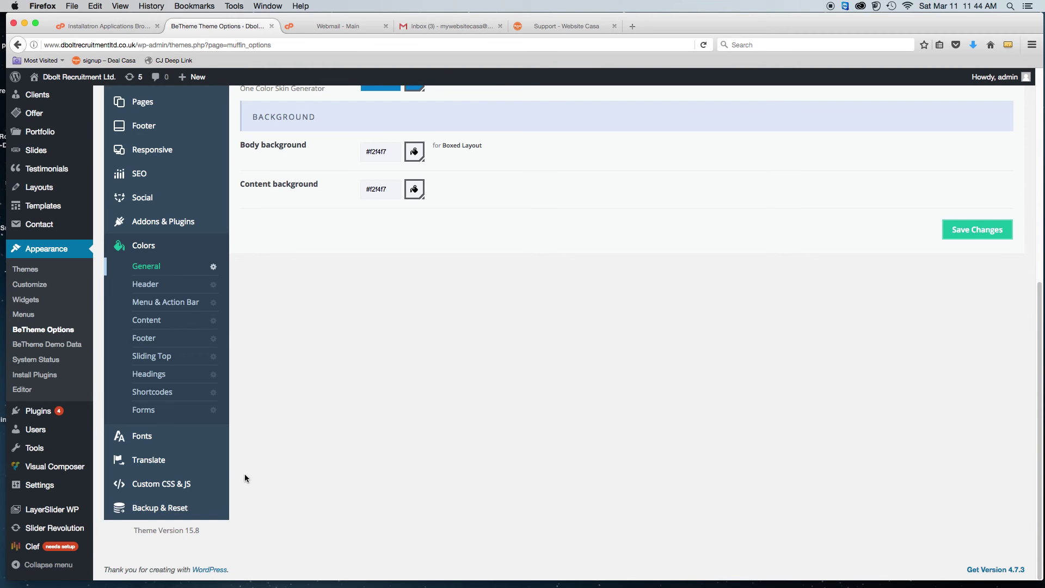
left_click(146, 508)
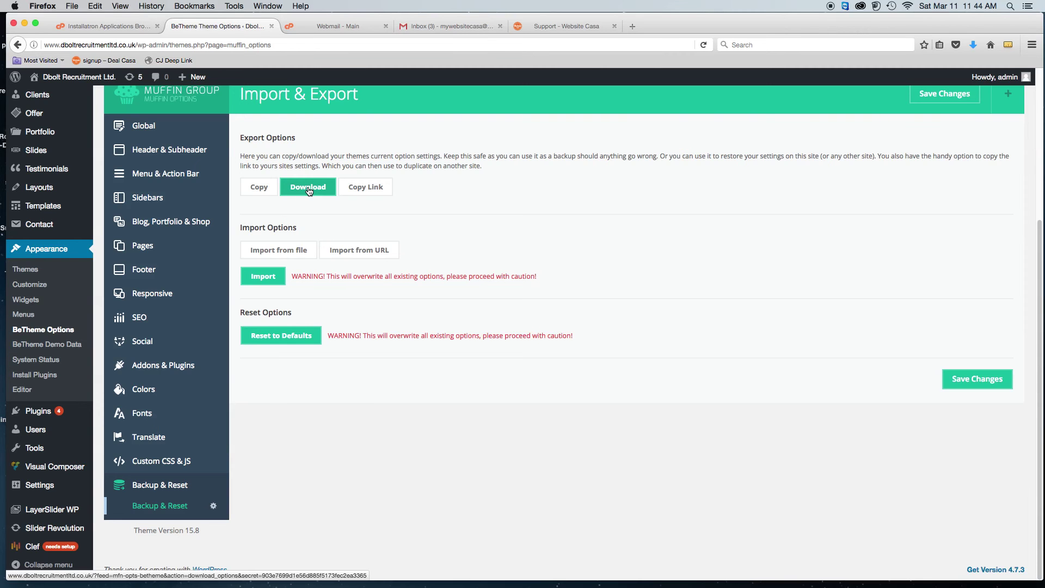
scroll(524, 359, "up", 5)
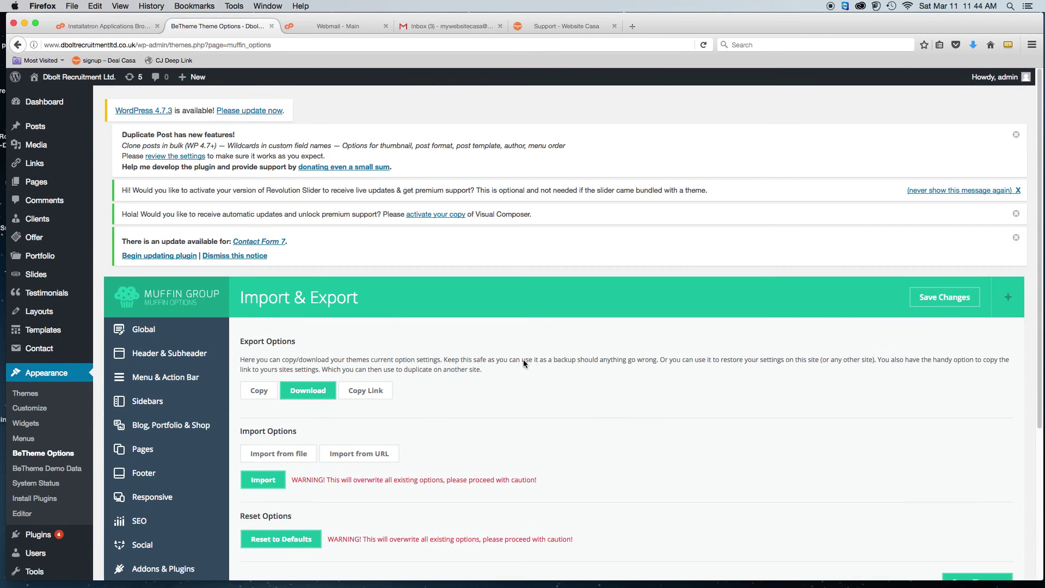
scroll(524, 364, "down", 5)
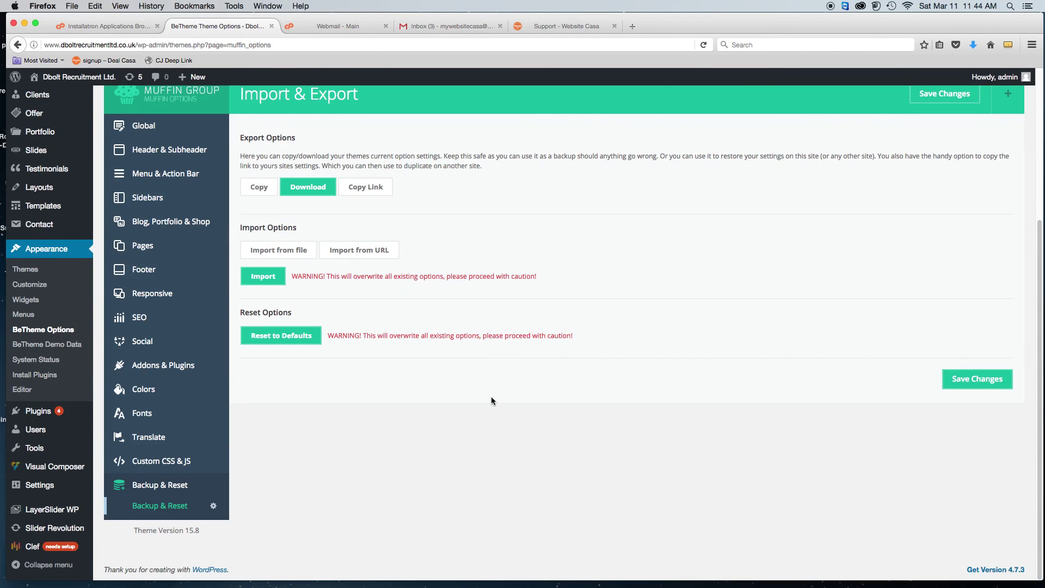
scroll(492, 398, "up", 3)
scroll(491, 398, "down", 3)
scroll(492, 400, "up", 3)
scroll(492, 401, "down", 3)
scroll(491, 401, "up", 3)
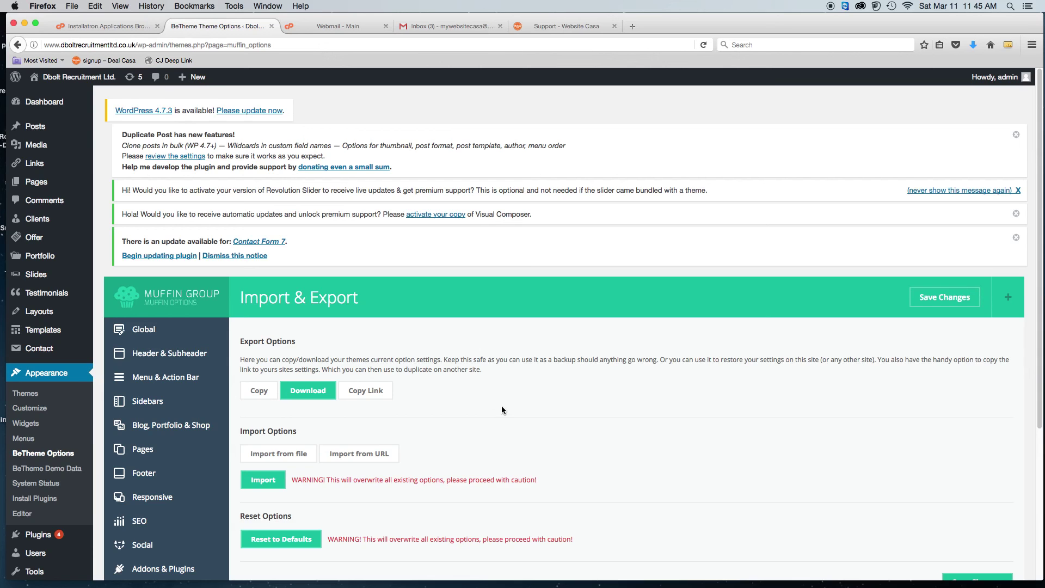
scroll(515, 419, "down", 3)
scroll(515, 419, "up", 3)
Switch to the Website Casa Support page and look through its training, maintenance and support plan sections
left_click(550, 25)
scroll(806, 350, "down", 10)
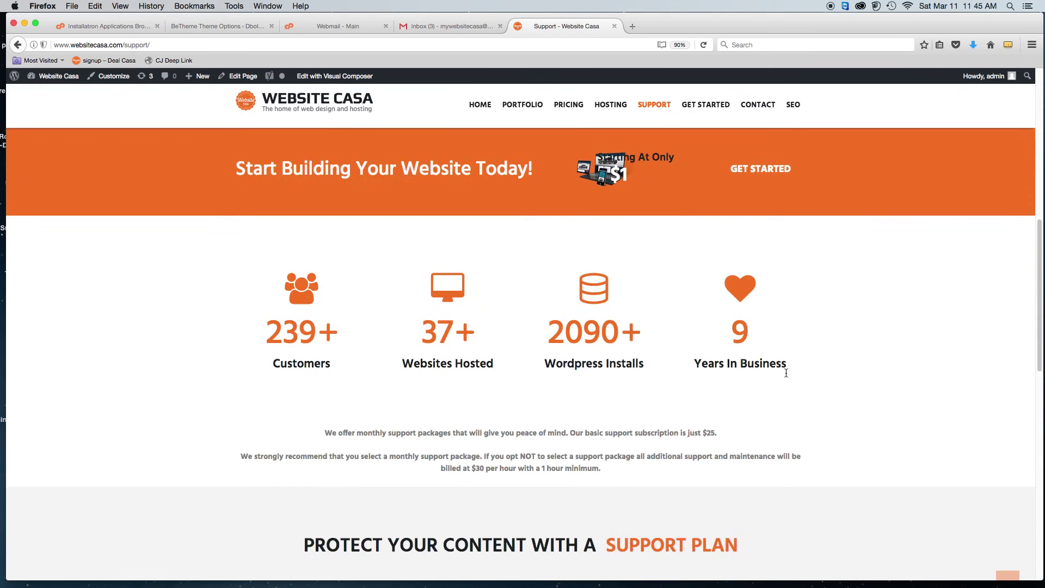
scroll(786, 366, "down", 15)
scroll(781, 370, "up", 20)
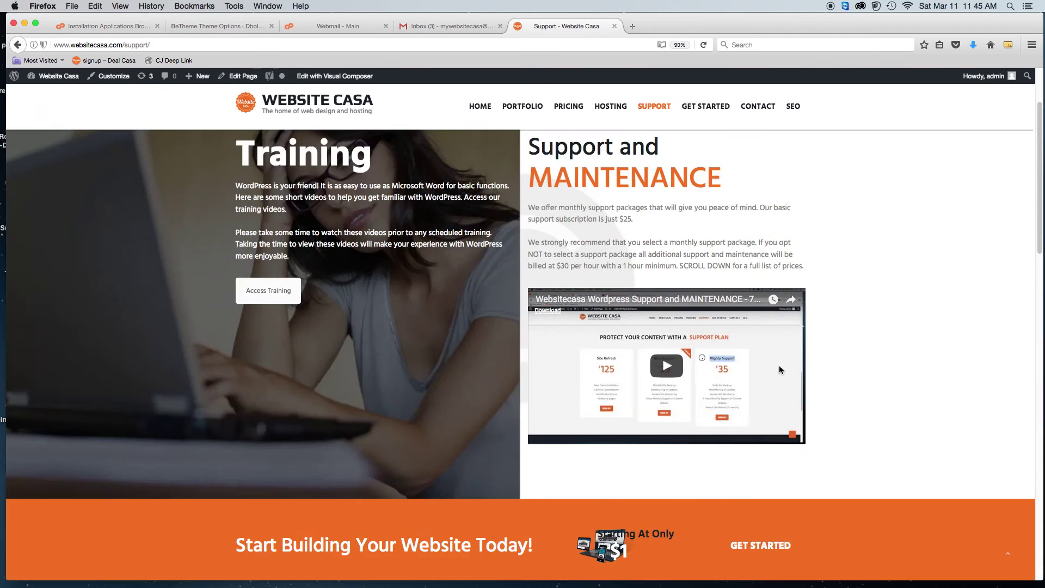
scroll(781, 370, "down", 3)
scroll(781, 370, "down", 12)
scroll(781, 371, "up", 12)
scroll(781, 371, "down", 10)
scroll(779, 370, "down", 1)
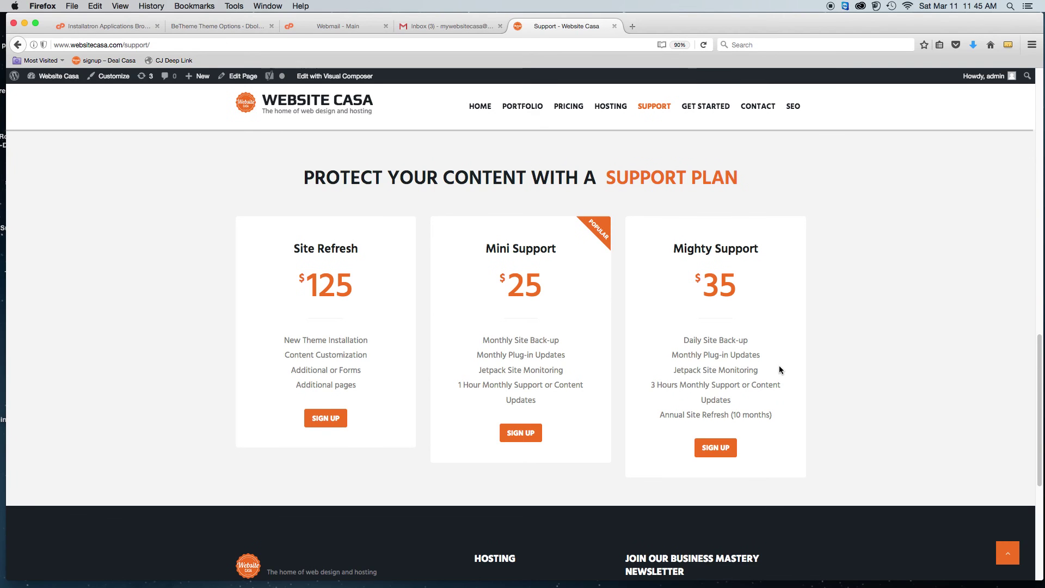
scroll(788, 363, "up", 1)
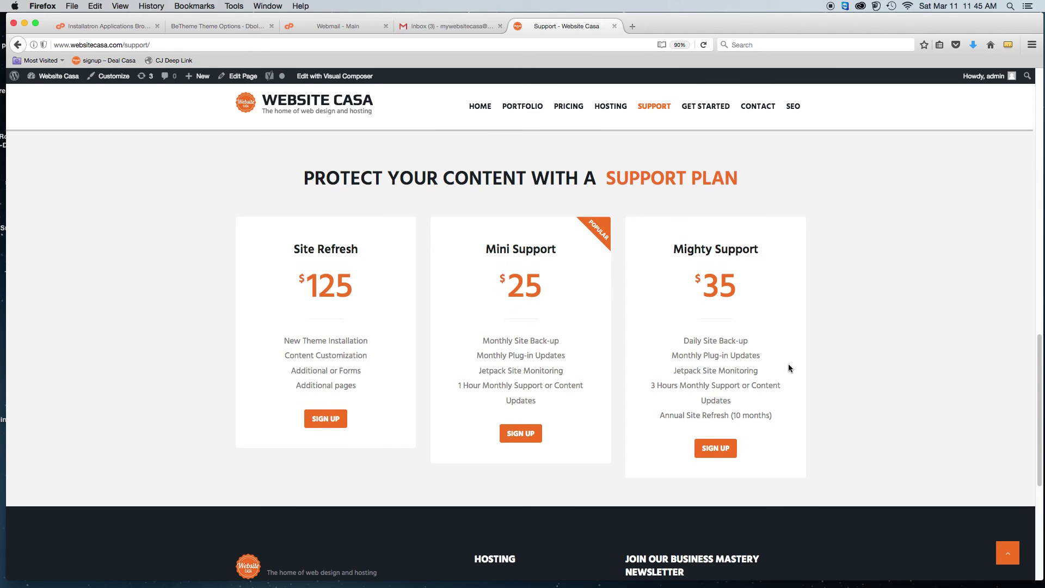
scroll(785, 370, "down", 2)
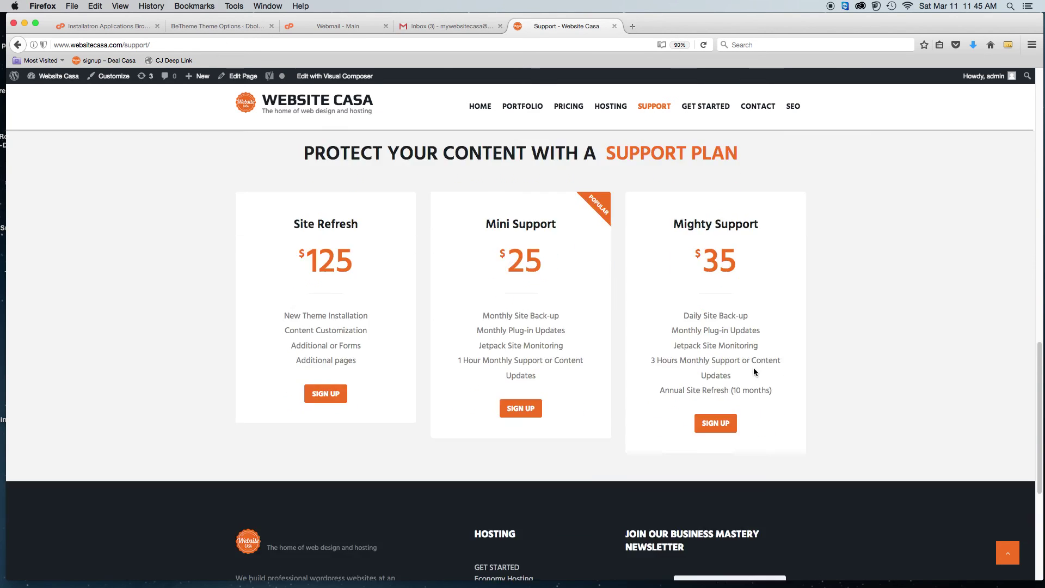
Highlight the Mighty Support plan's monthly support hours and annual site refresh entries while reviewing the support plans
left_click_drag(731, 377, 649, 362)
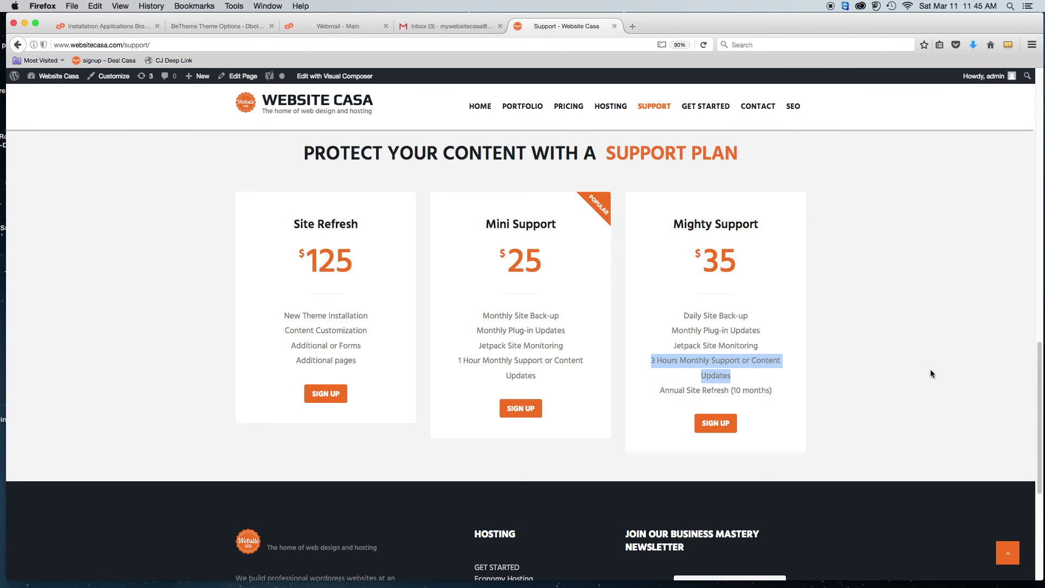
left_click_drag(781, 392, 661, 396)
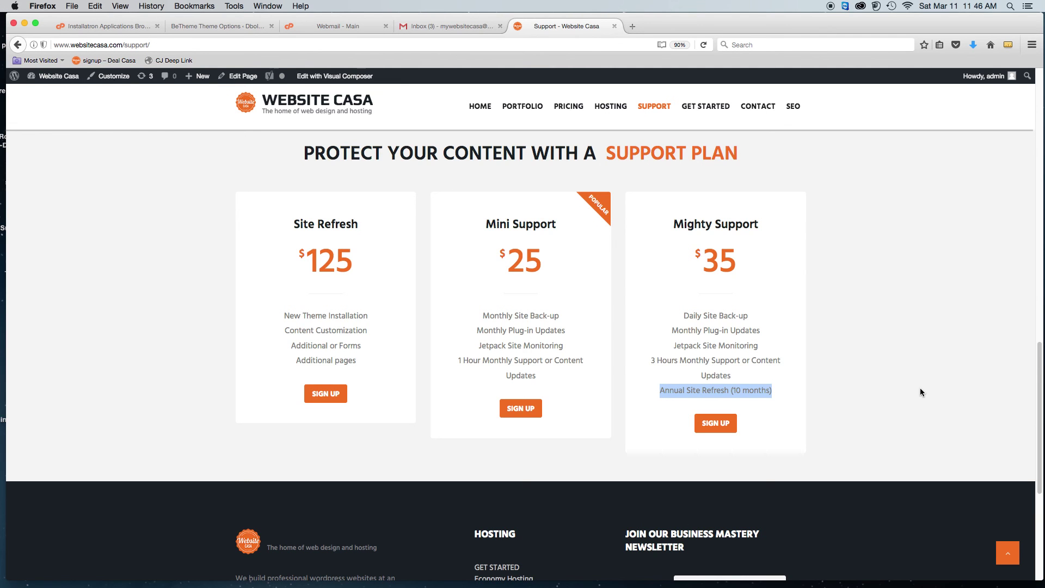
scroll(920, 387, "up", 8)
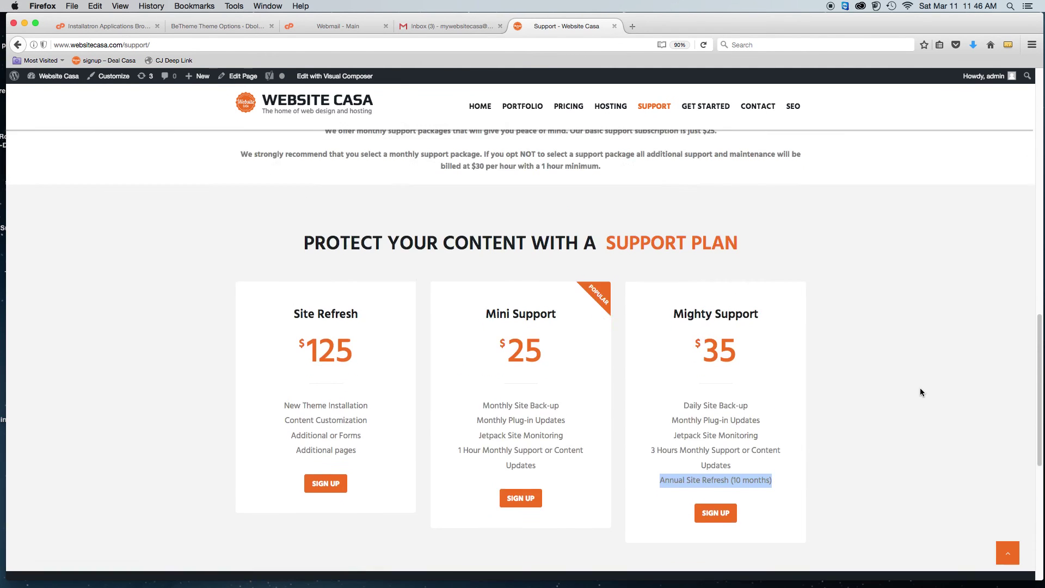
scroll(920, 387, "down", 5)
scroll(919, 392, "down", 5)
scroll(909, 390, "up", 5)
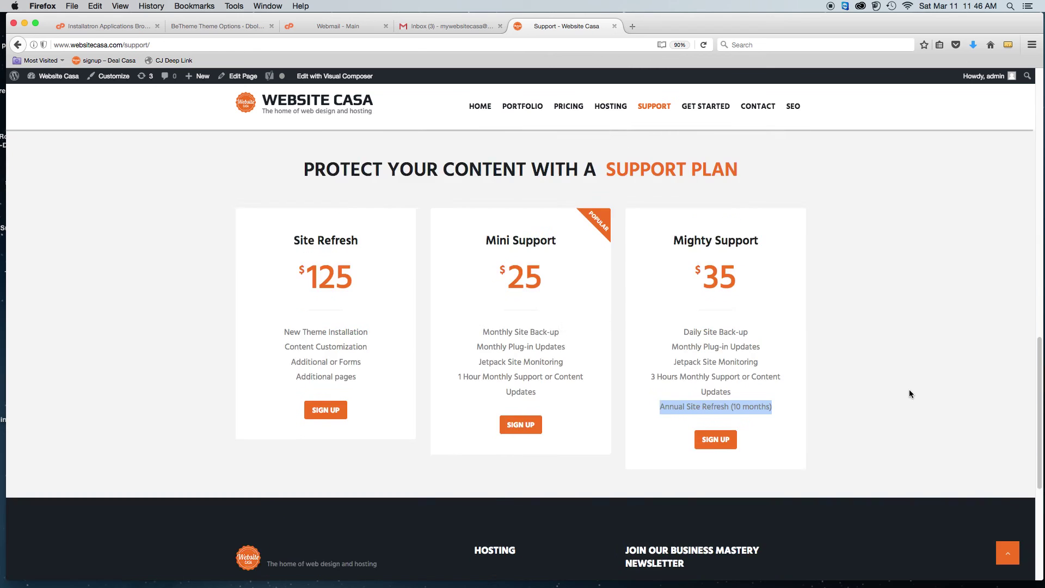
Highlight the Site Refresh plan's customization, forms and pages entries and compare them with Mighty Support's annual site refresh
left_click_drag(368, 429, 277, 428)
left_click_drag(367, 446, 285, 448)
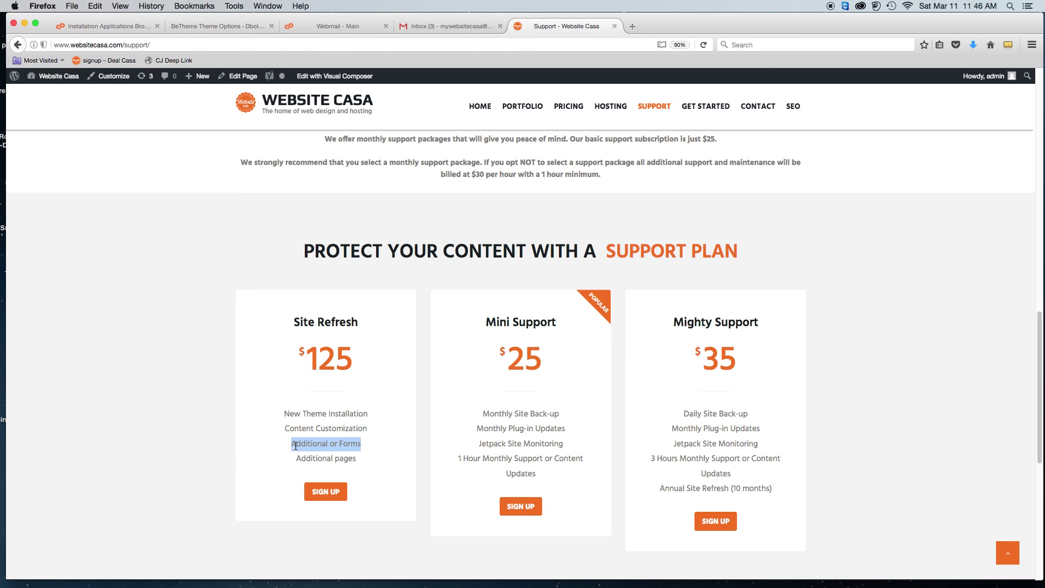
left_click_drag(376, 464, 288, 464)
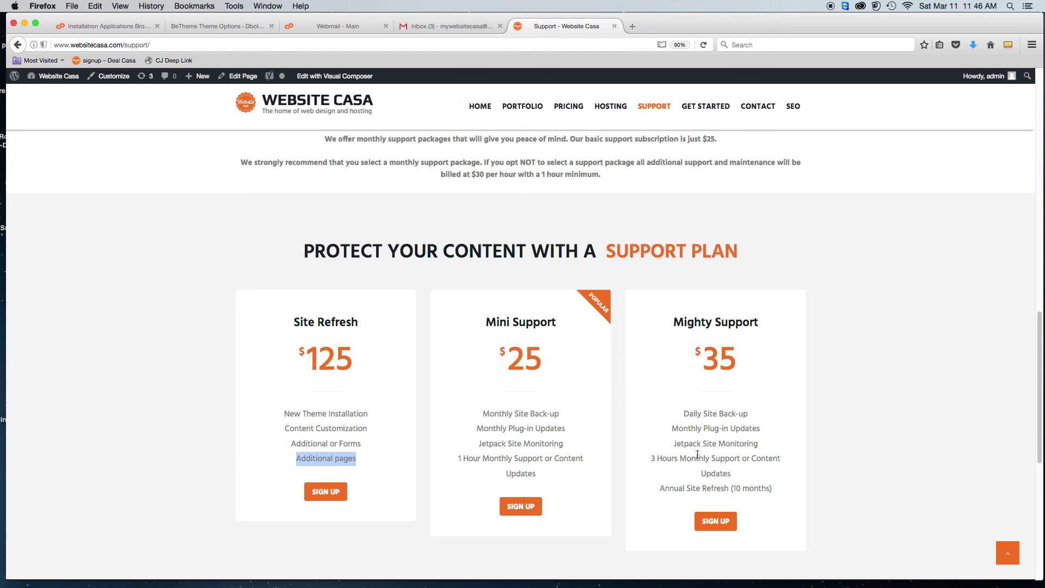
left_click_drag(772, 488, 656, 497)
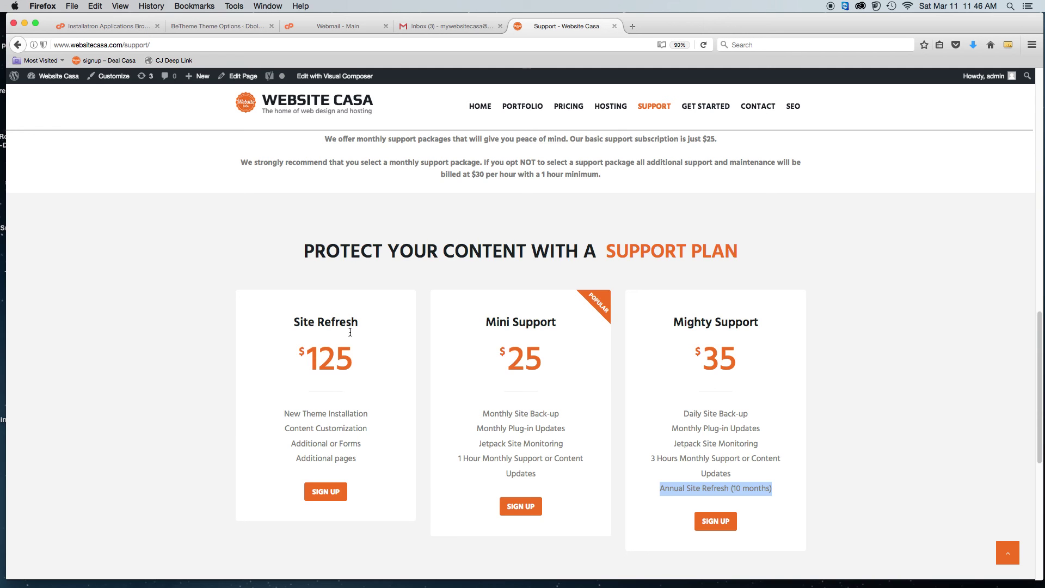
scroll(471, 458, "up", 15)
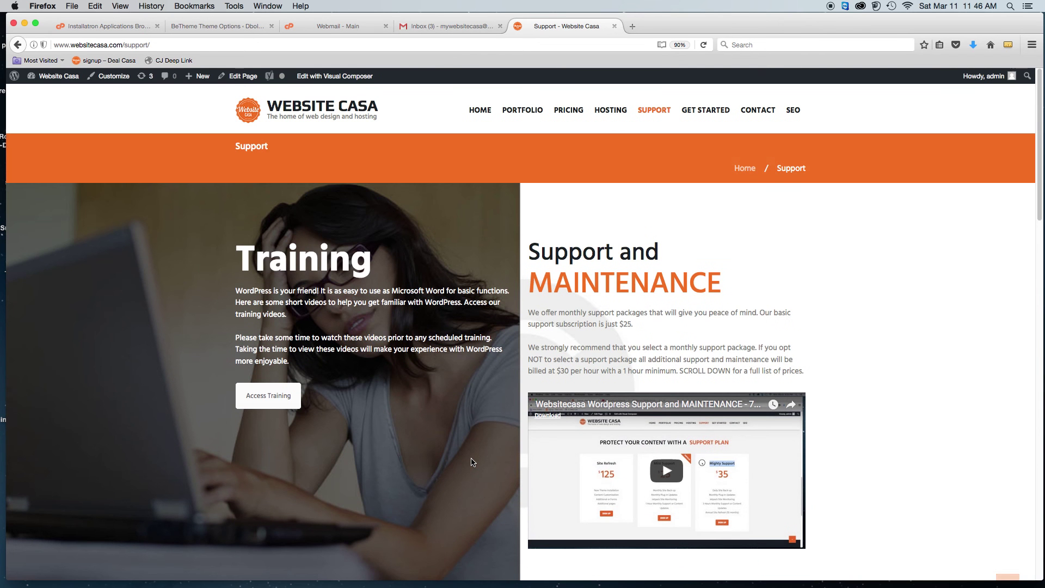
Return to the Dbolt Recruitment site and open its live homepage to check the saved skin
left_click(215, 26)
left_click(77, 78)
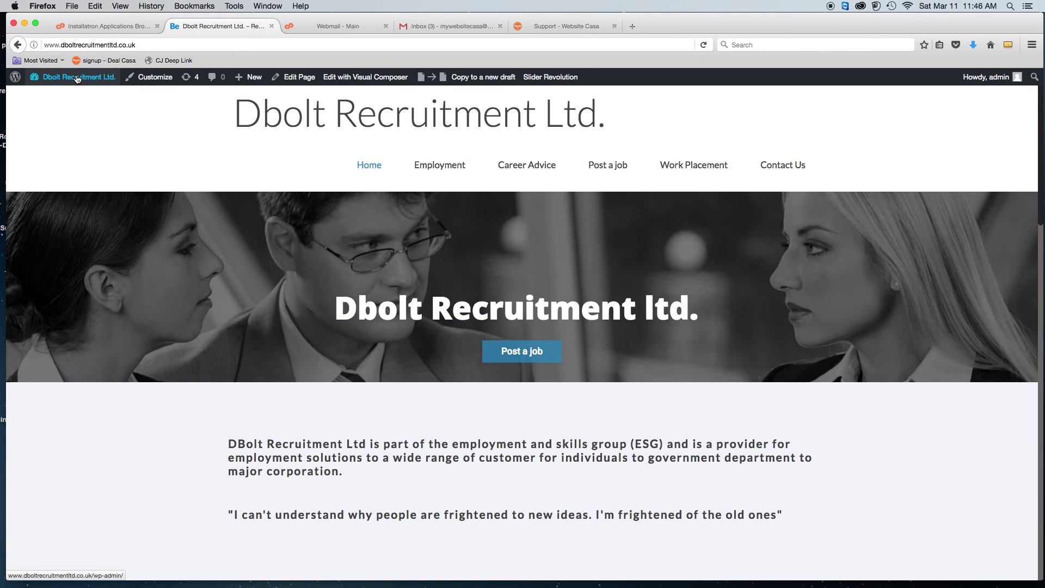
Switch back to the Website Casa site and visit its Home, Get Started and Hosting pages
left_click(583, 27)
mouse_move(486, 112)
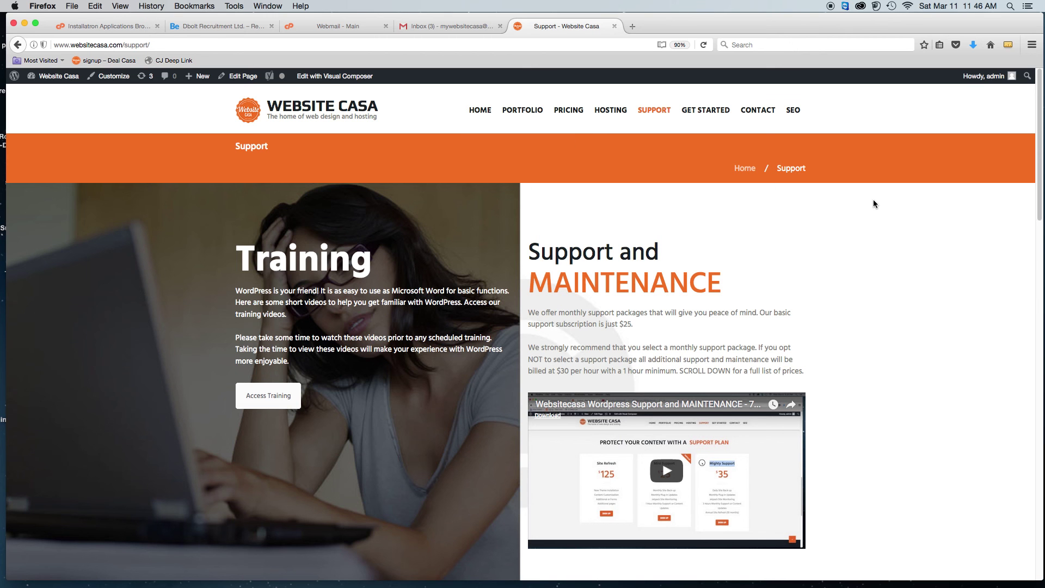
left_click(487, 112)
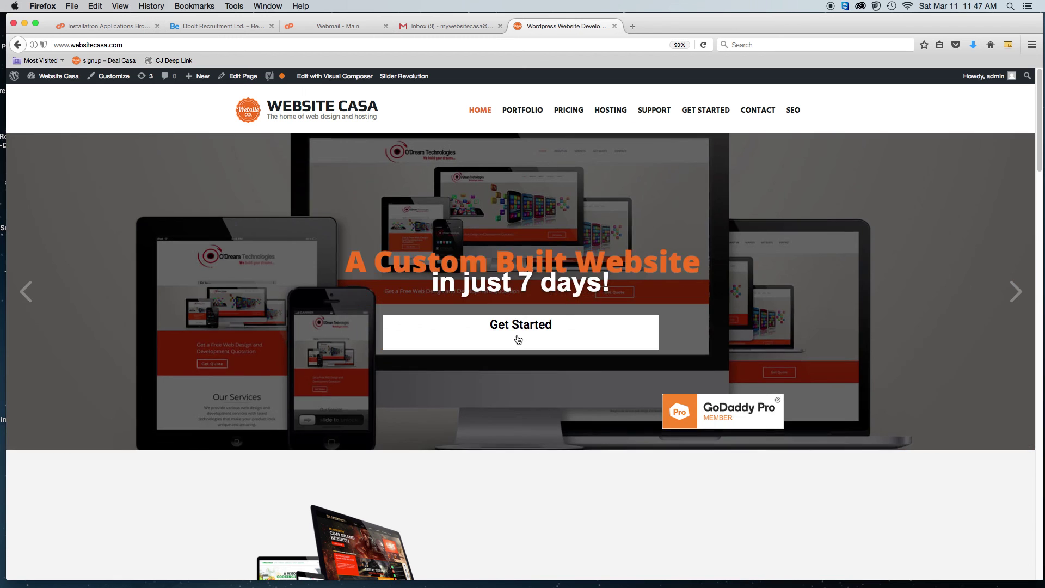
left_click(518, 340)
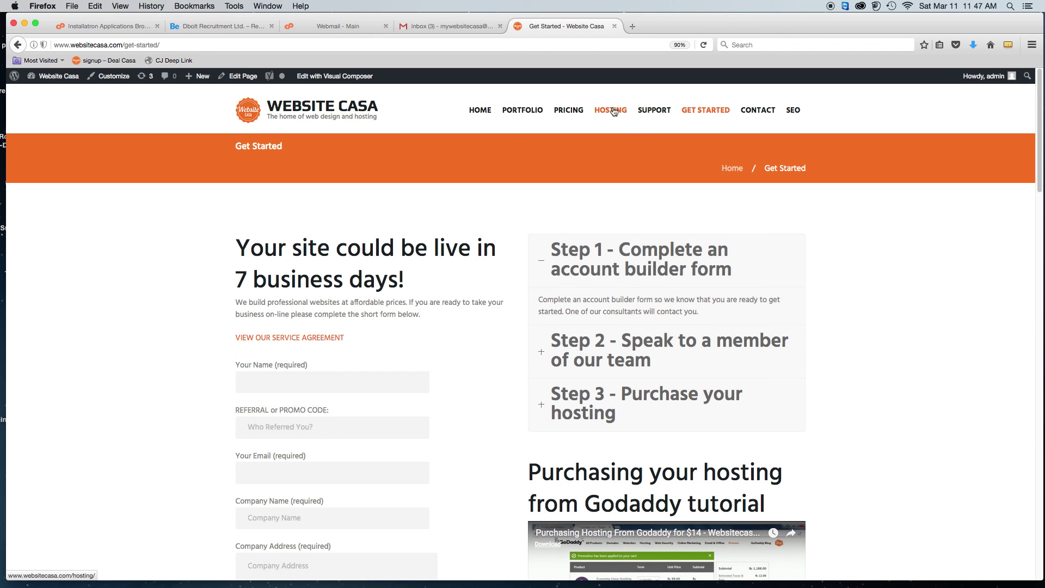
left_click(612, 110)
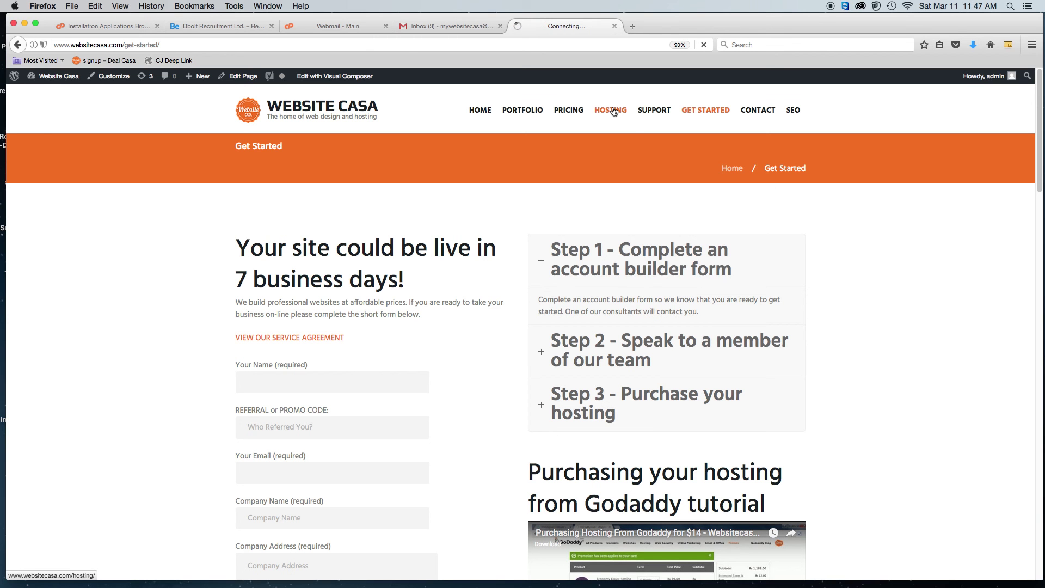